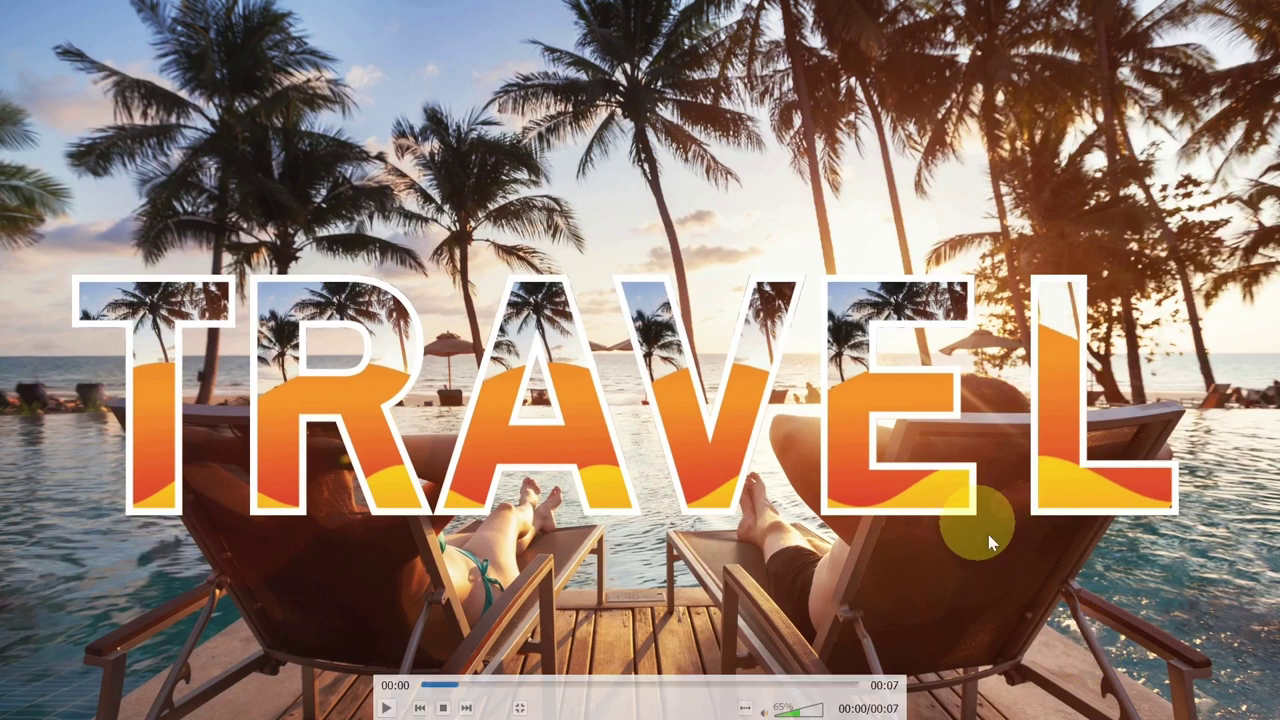
Watch the exported TRAVEL MP4 preview in VLC, then exit fullscreen playback
mouse_move(868, 536)
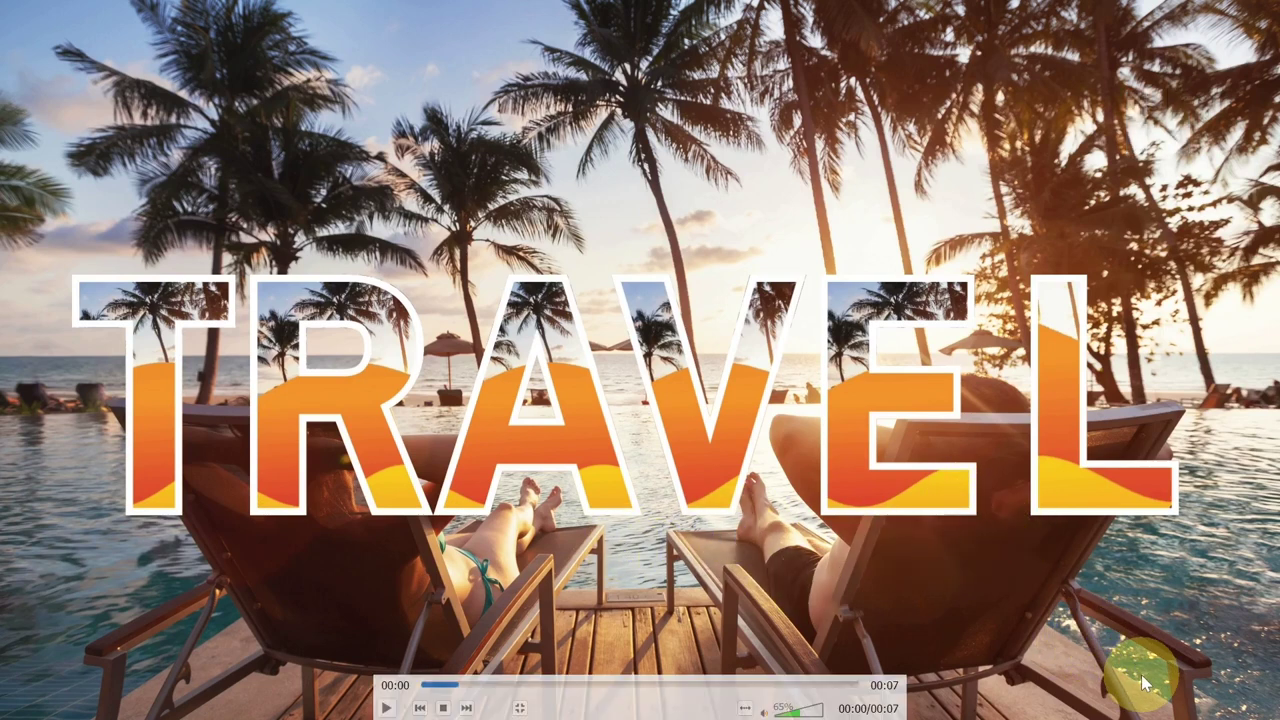
mouse_move(1142, 683)
key("Escape")
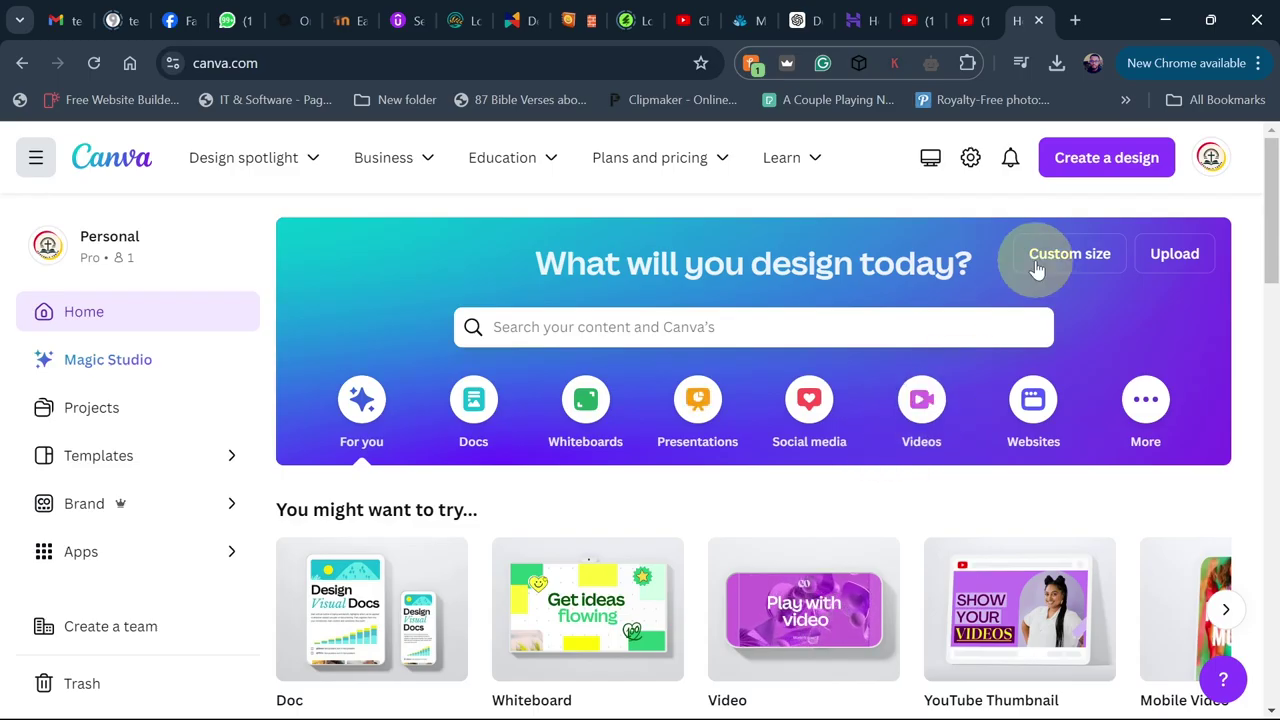
Create a blank custom-size design at 1920 × 1080 px
left_click(1093, 160)
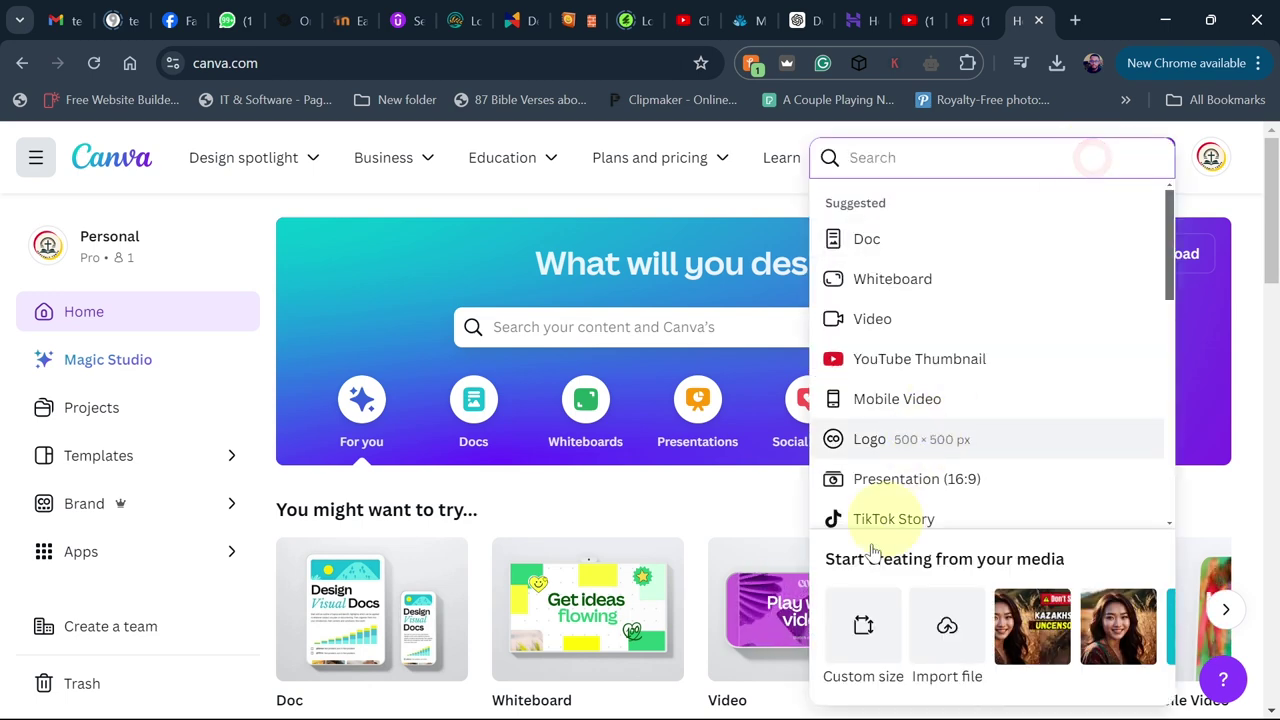
left_click(860, 624)
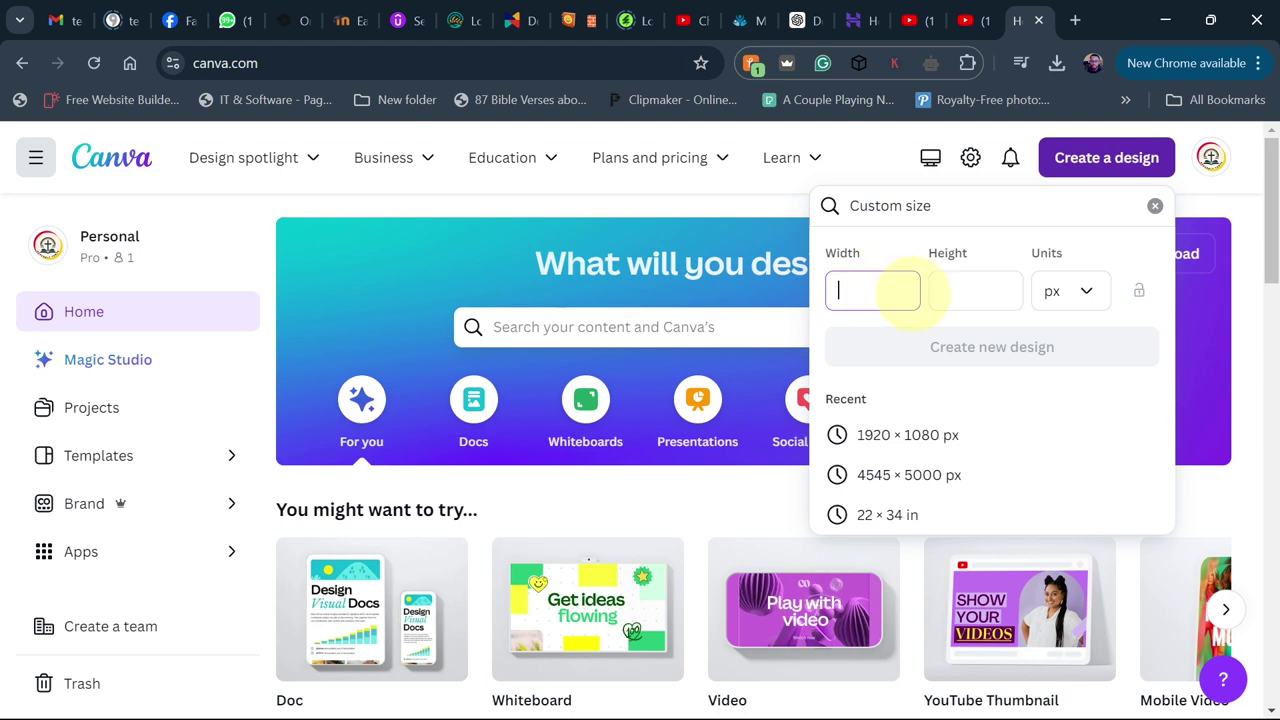
left_click(907, 440)
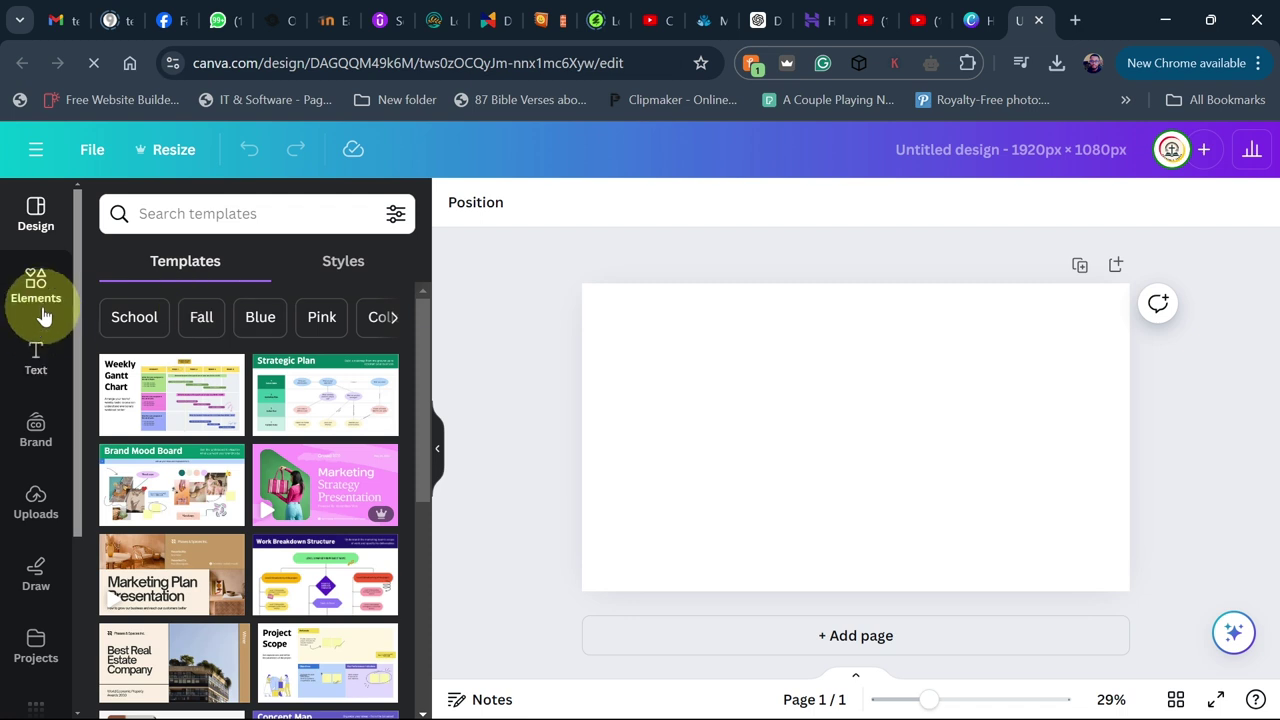
Search the Elements library for 'travel' and show photo results
left_click(38, 300)
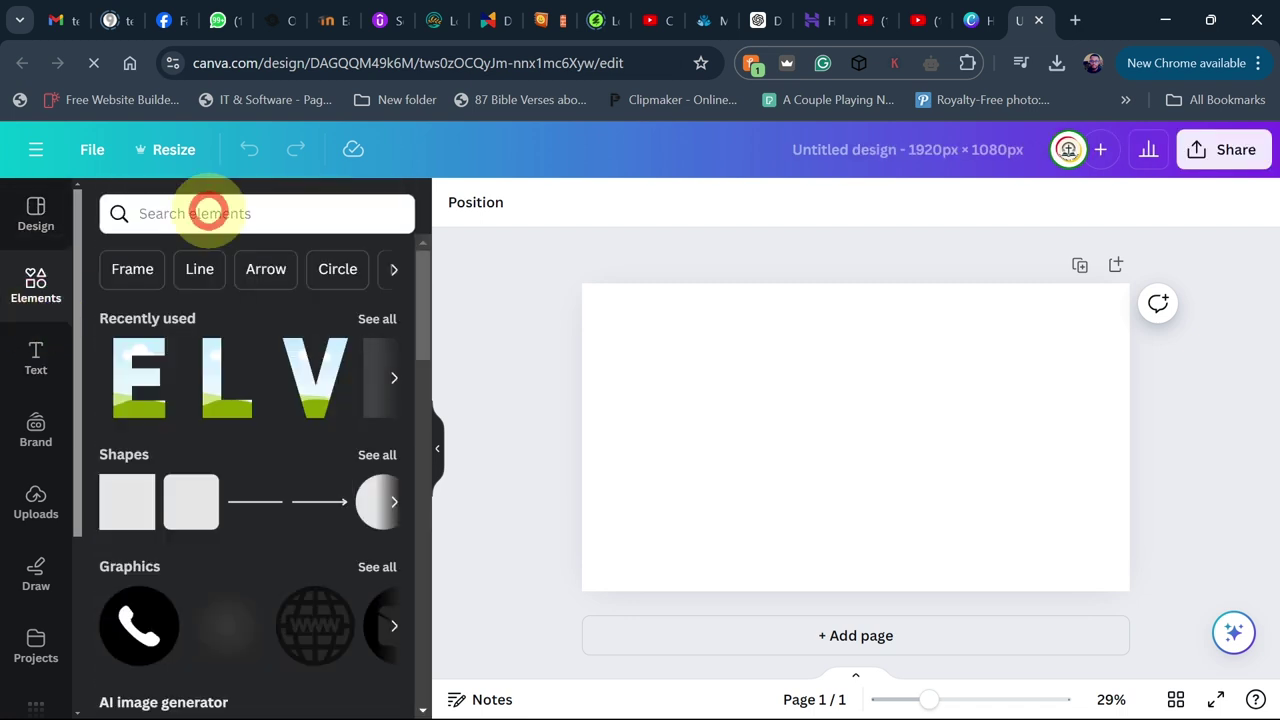
left_click(208, 213)
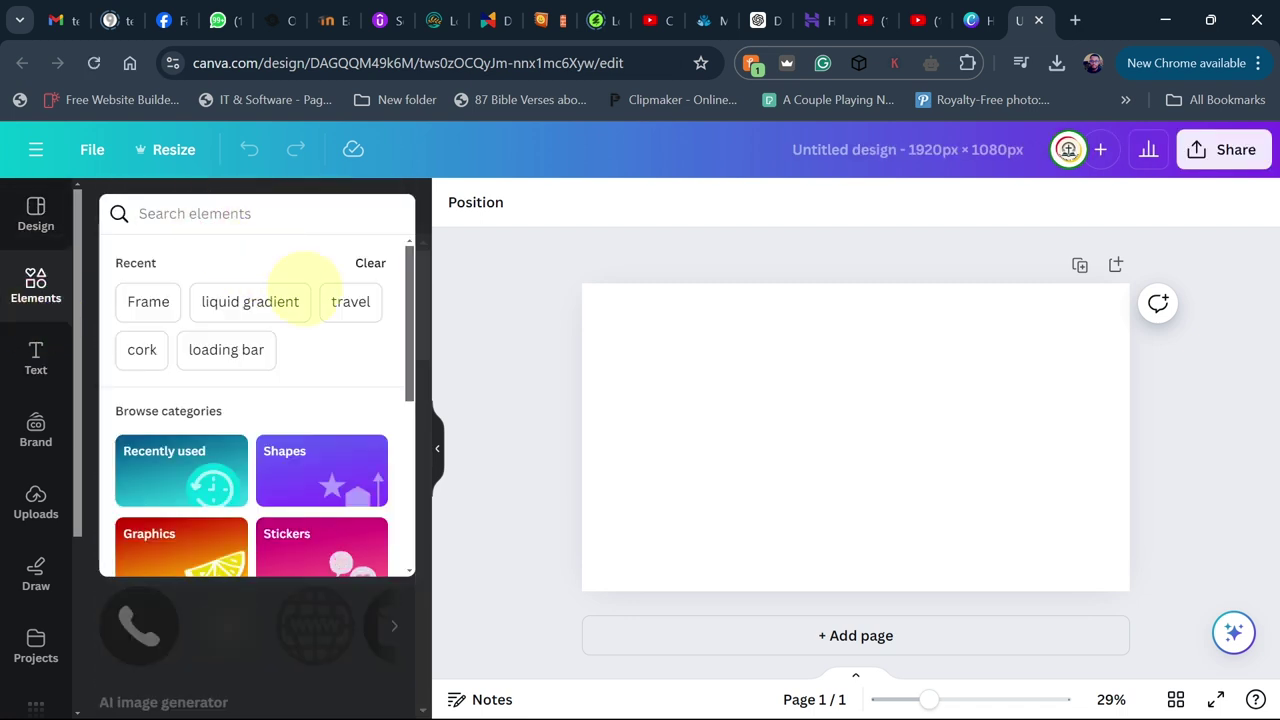
left_click(348, 303)
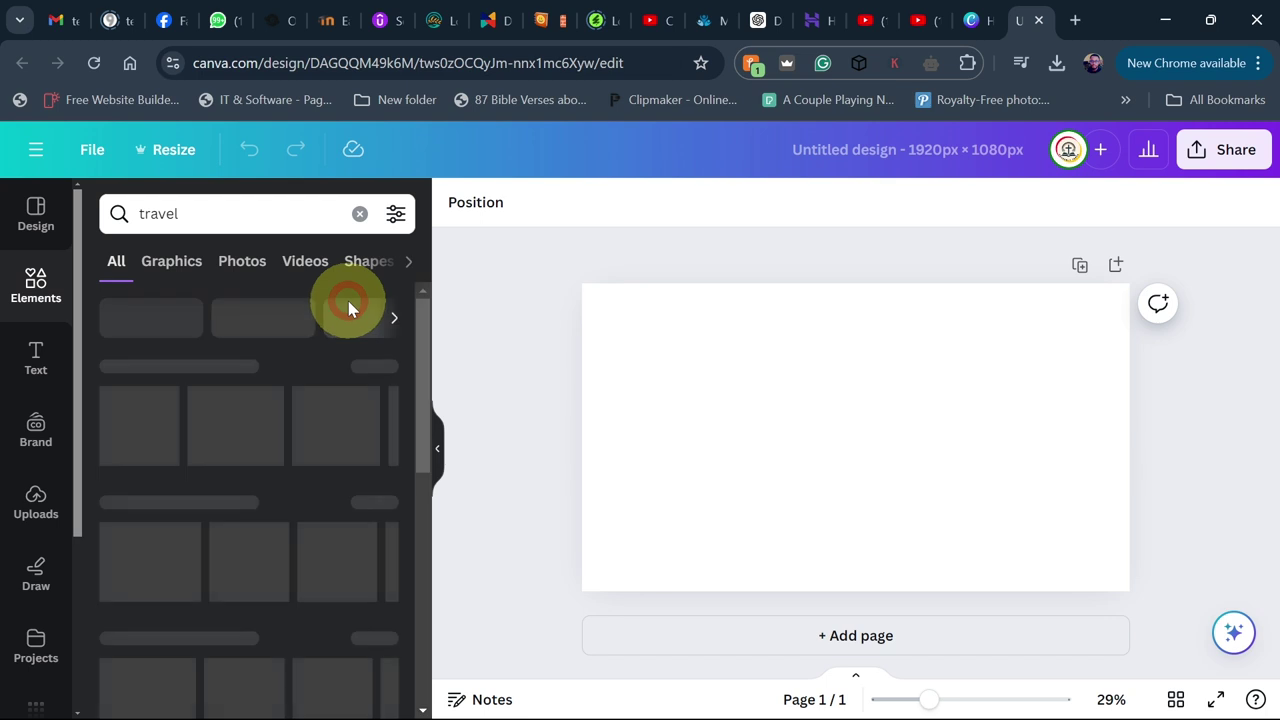
left_click(242, 262)
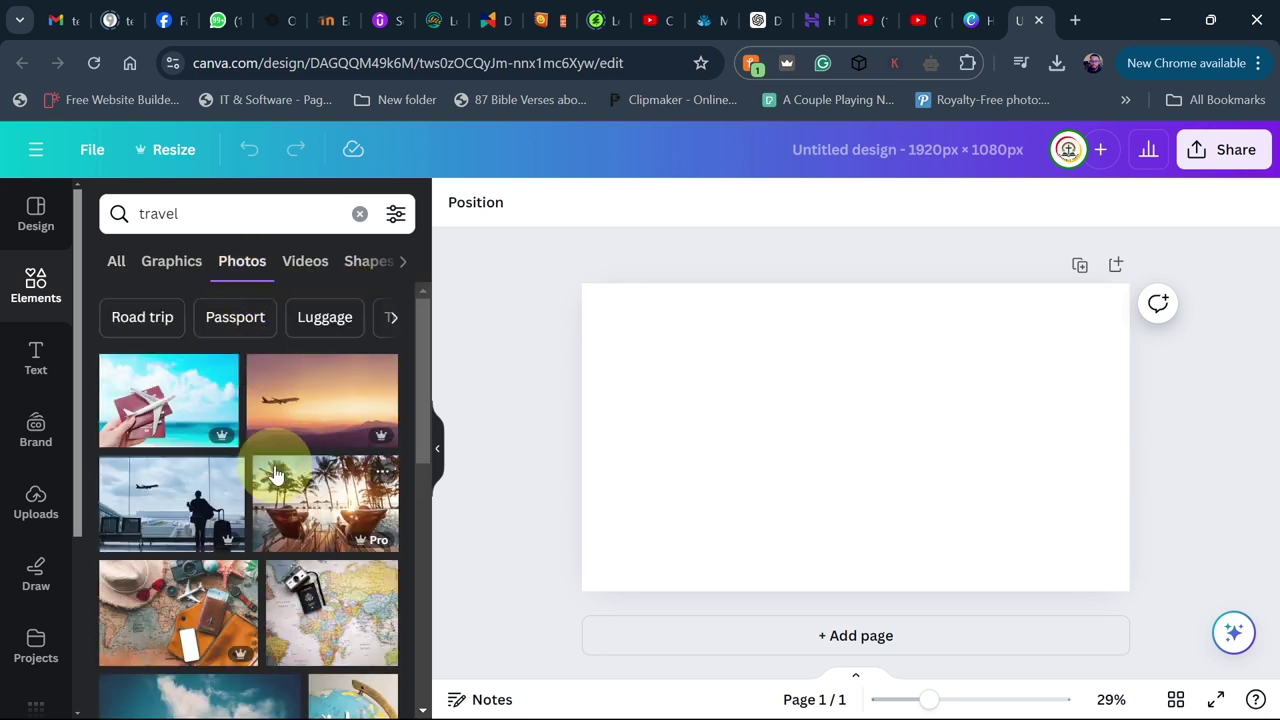
scroll(260, 488, "down", 3)
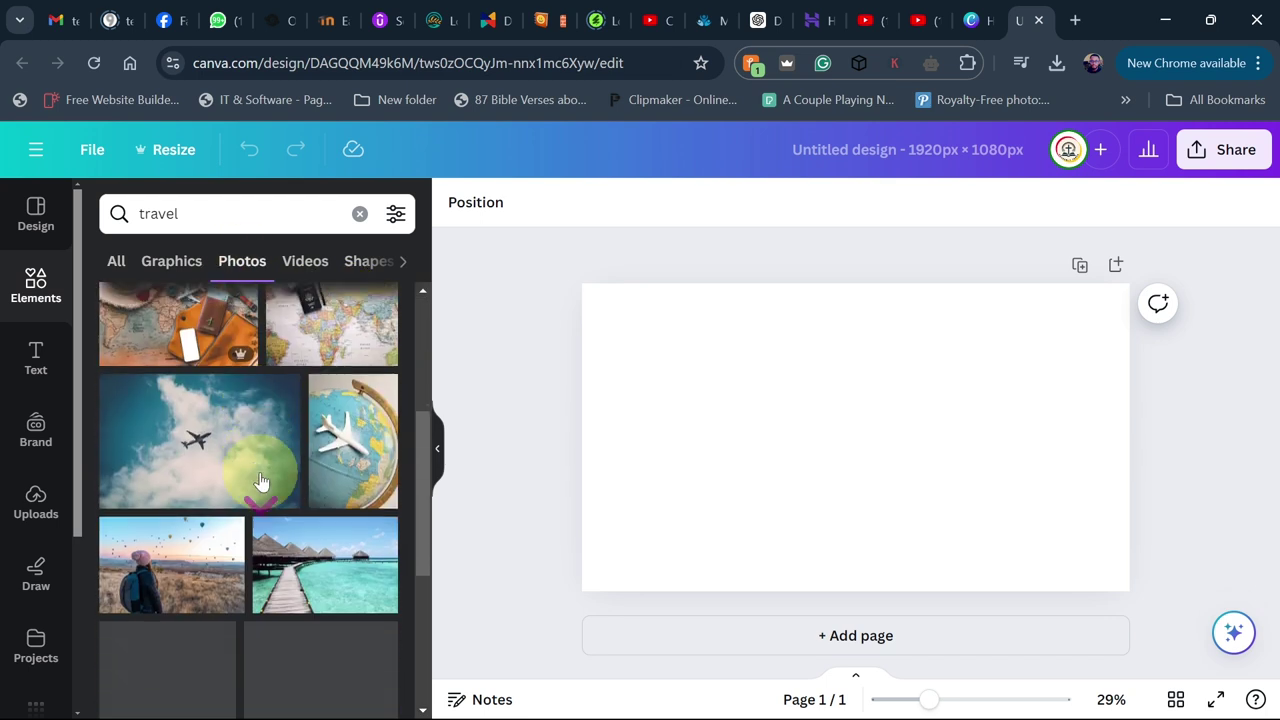
scroll(260, 490, "down", 2)
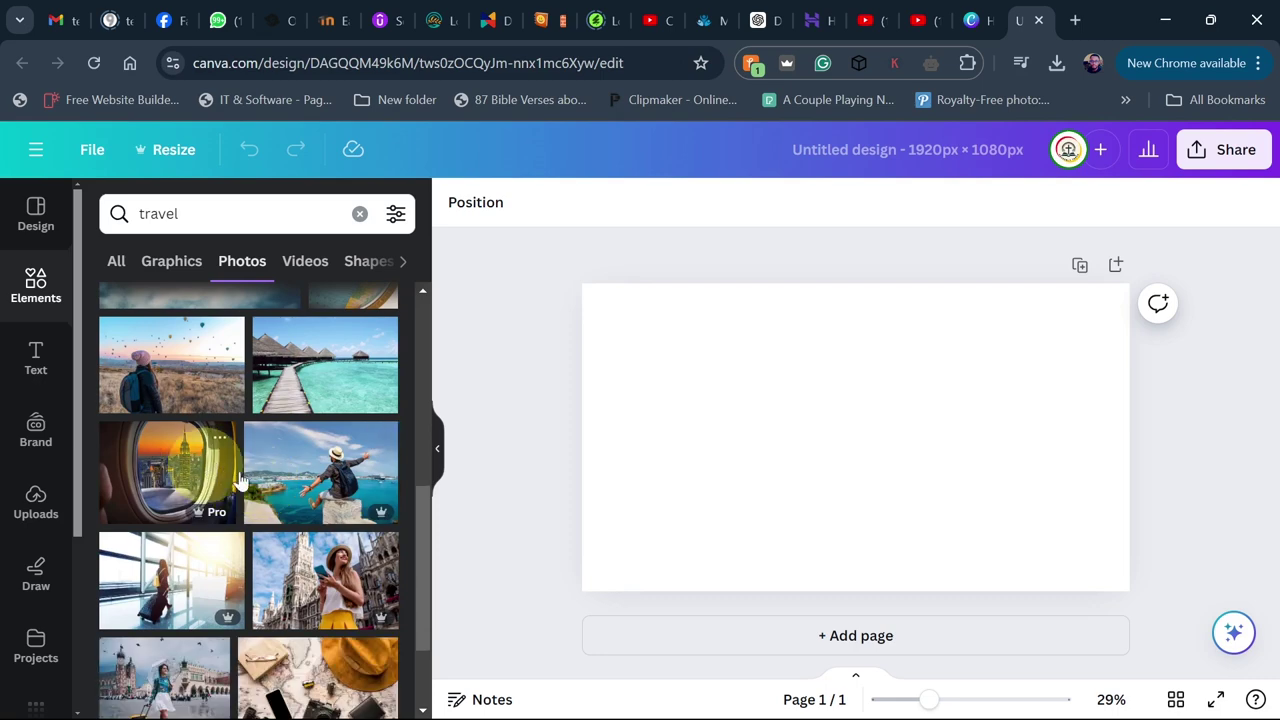
scroll(166, 462, "up", 1)
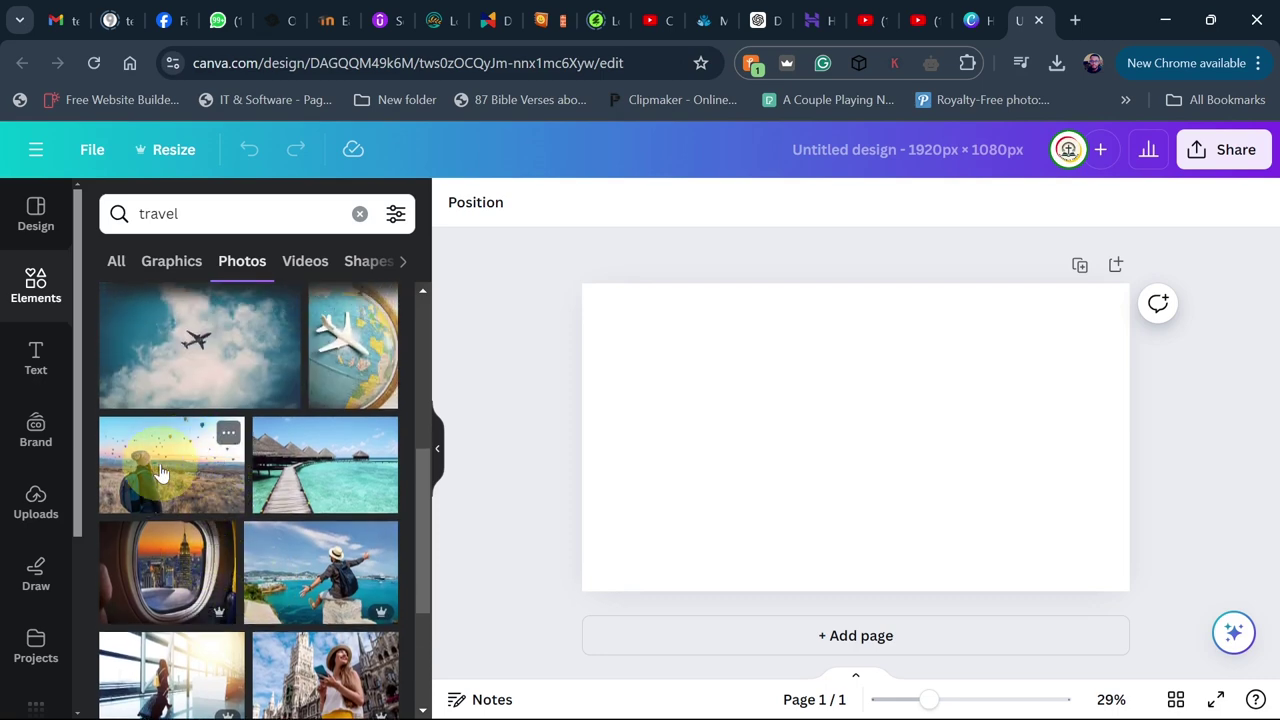
Place the hot-air-balloon photo on the page and set it as the background
left_click_drag(718, 453, 686, 450)
right_click(868, 406)
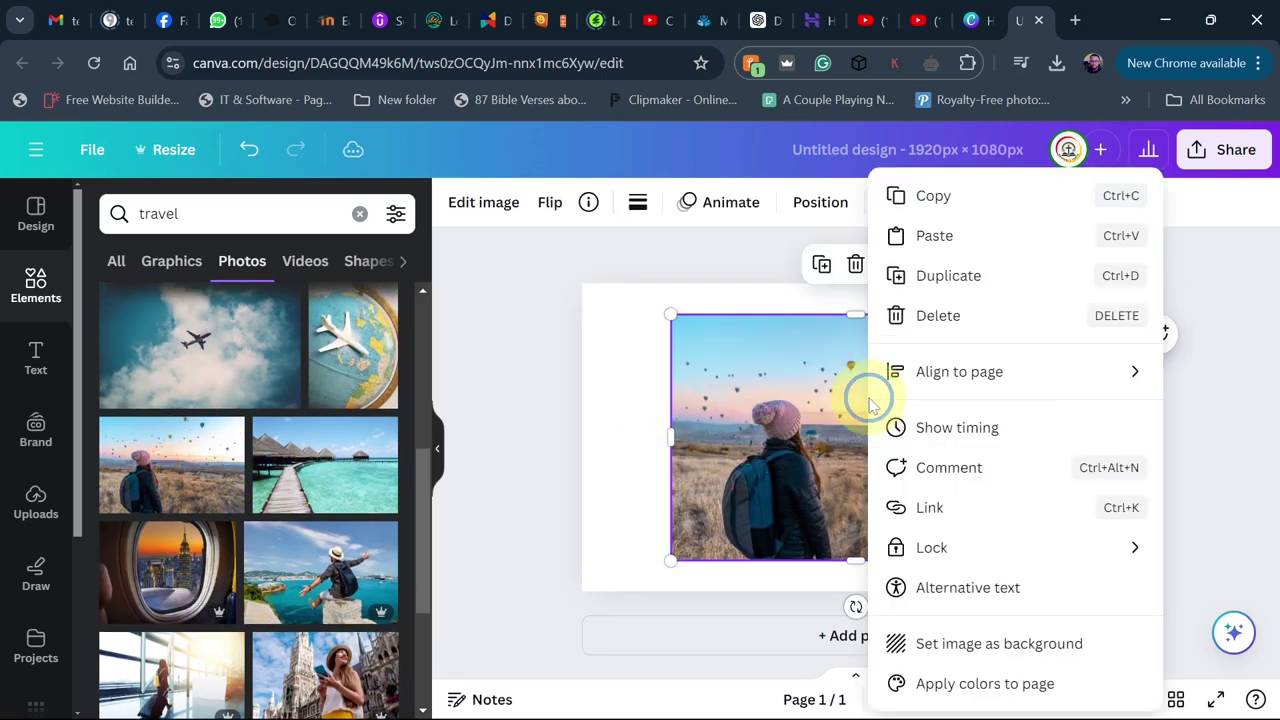
left_click(955, 648)
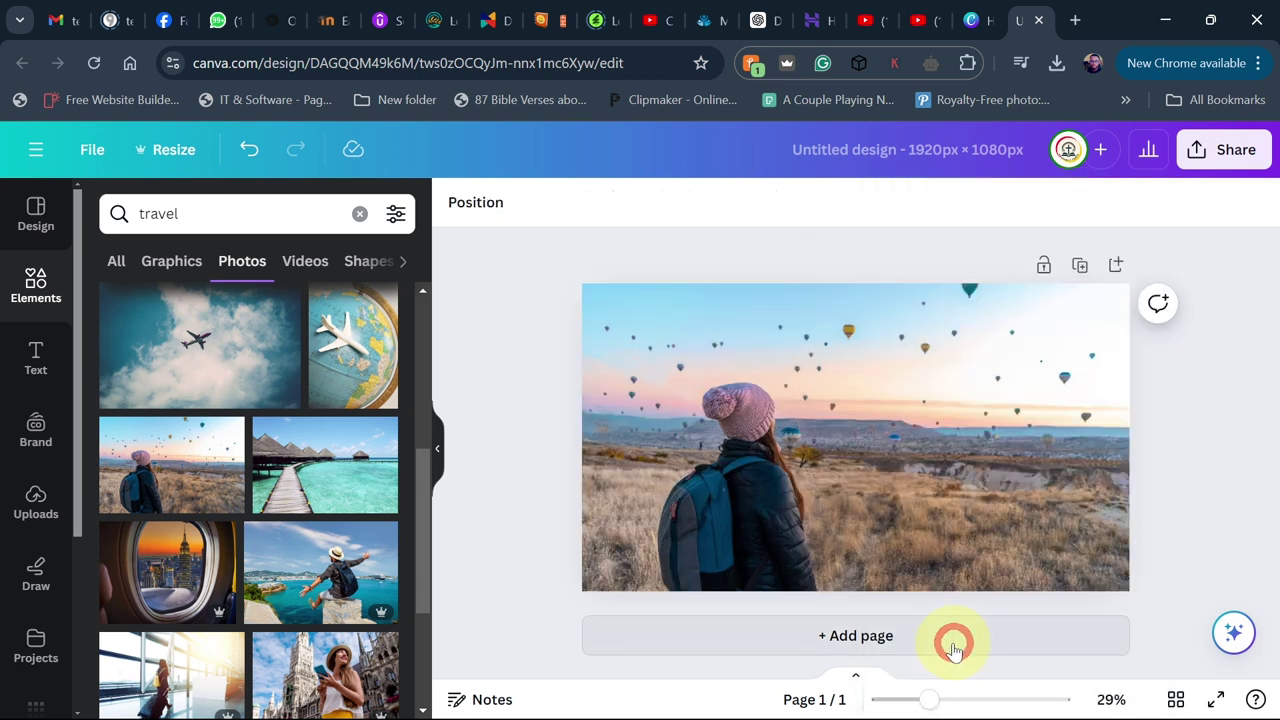
Search Elements for 'liquid gradient' graphics and add the orange gradient graphic
left_click_drag(206, 215, 133, 214)
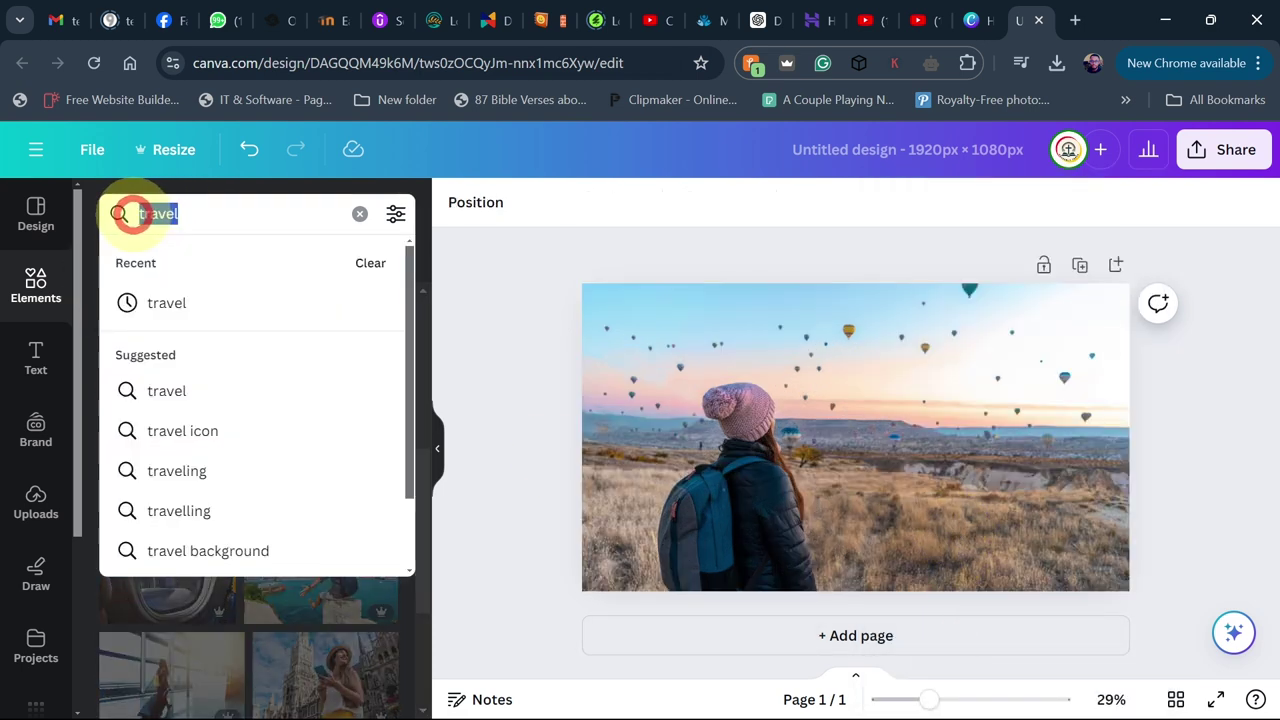
type("li")
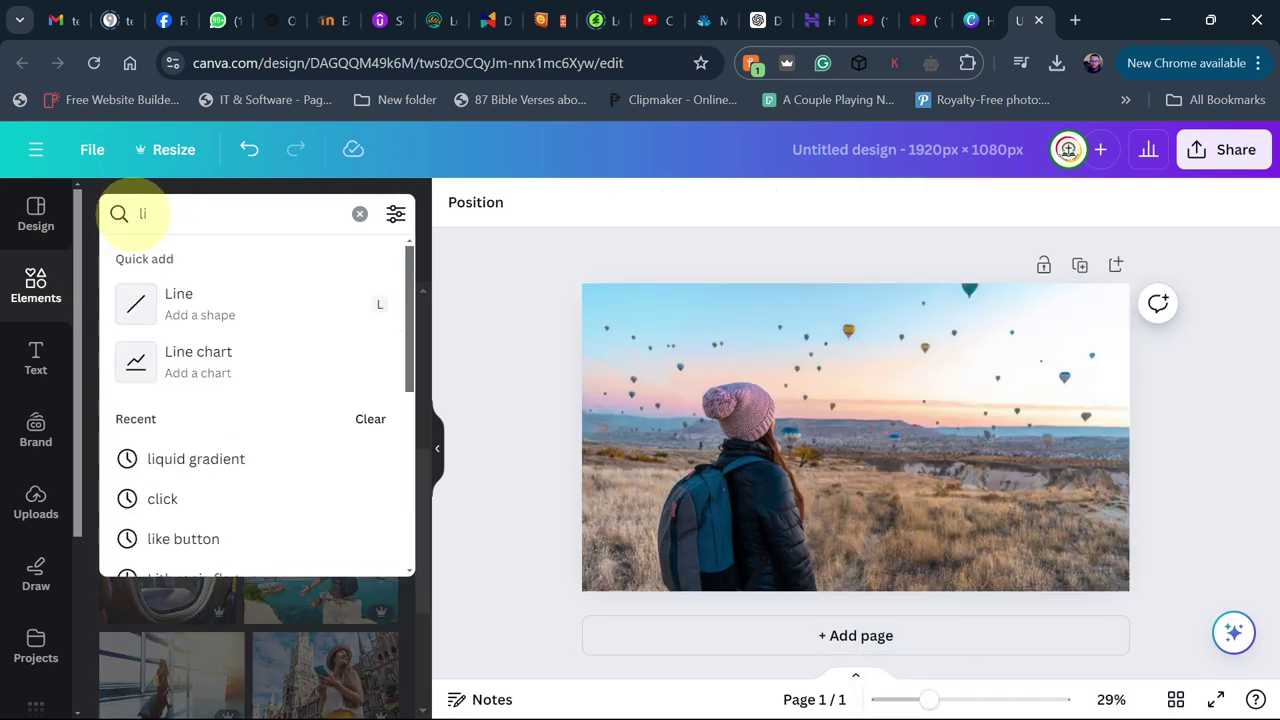
type("quid gradient")
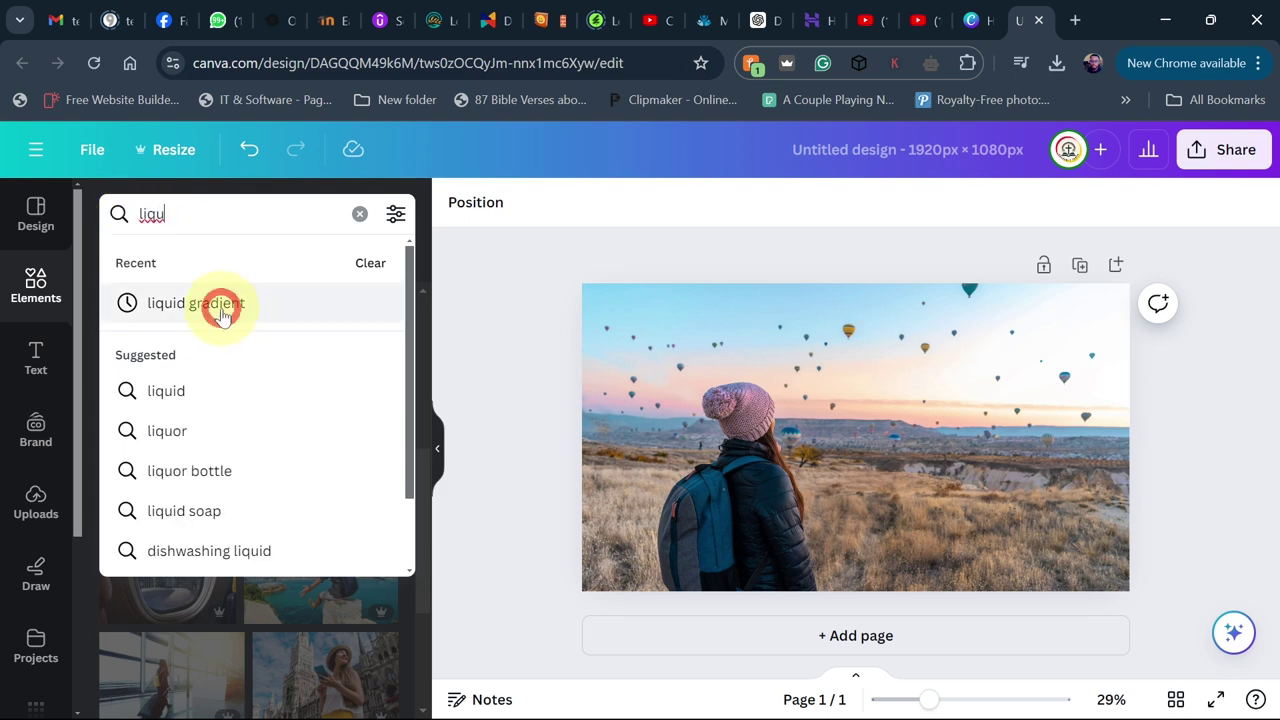
left_click(224, 306)
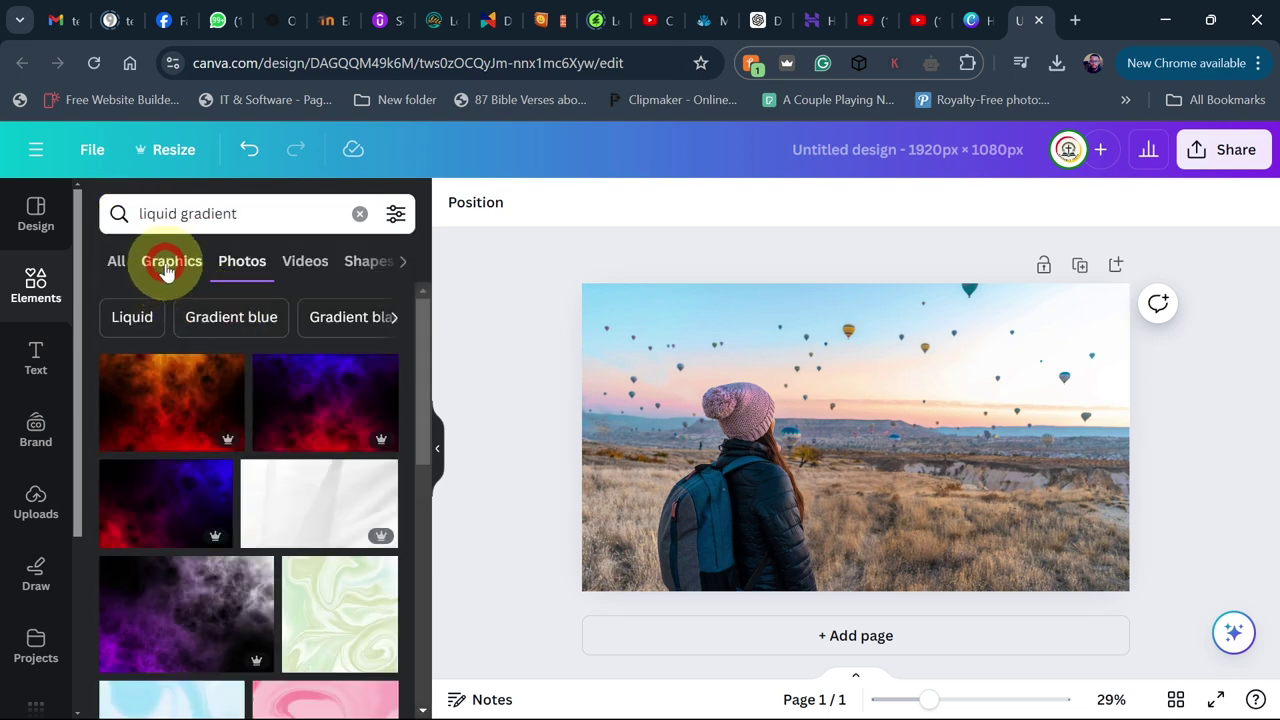
left_click(167, 267)
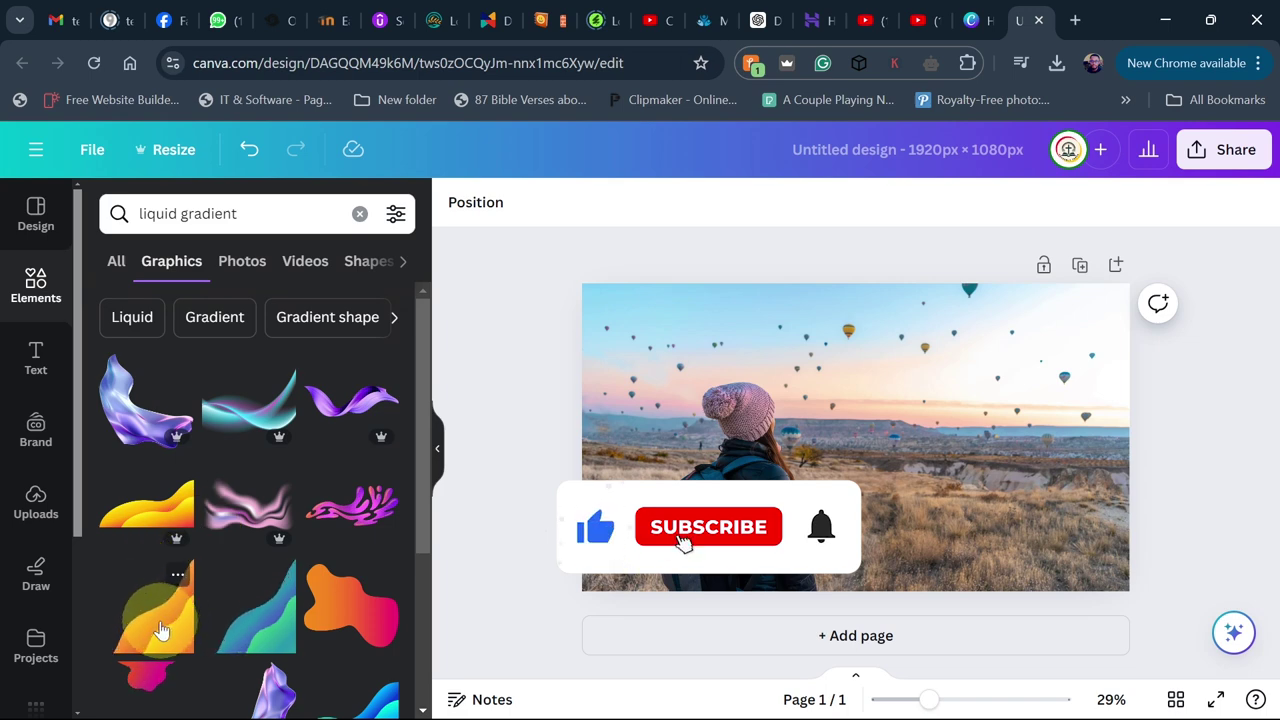
left_click(160, 627)
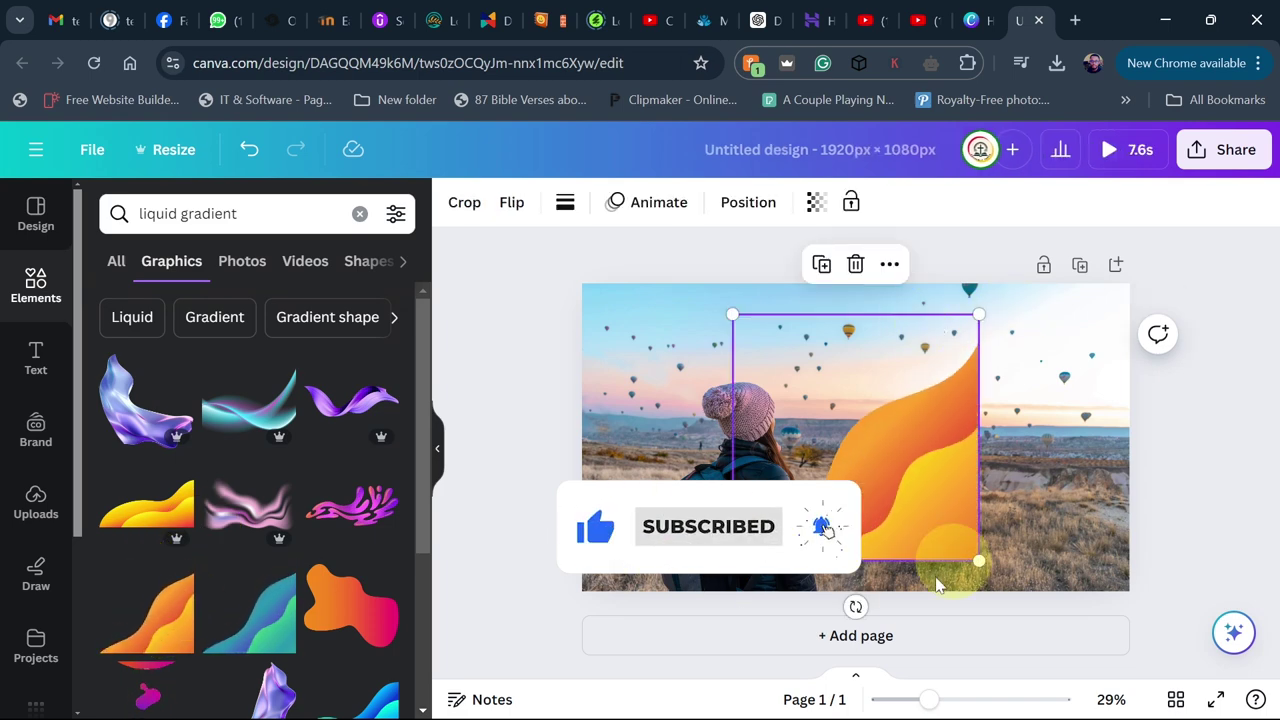
Rotate the orange gradient to 46°, stretch it wider both ways, and move it up
left_click_drag(855, 607, 731, 558)
left_click_drag(679, 436, 541, 380)
left_click_drag(1029, 440, 1169, 429)
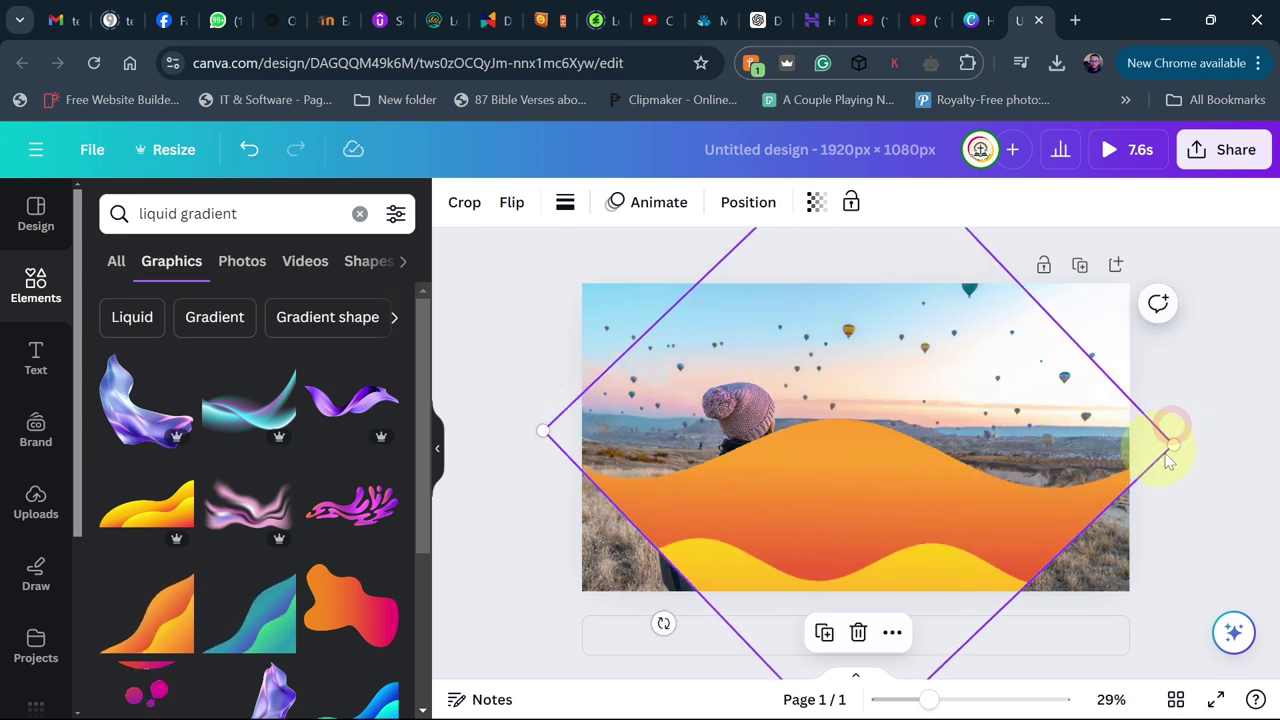
left_click_drag(988, 505, 1003, 474)
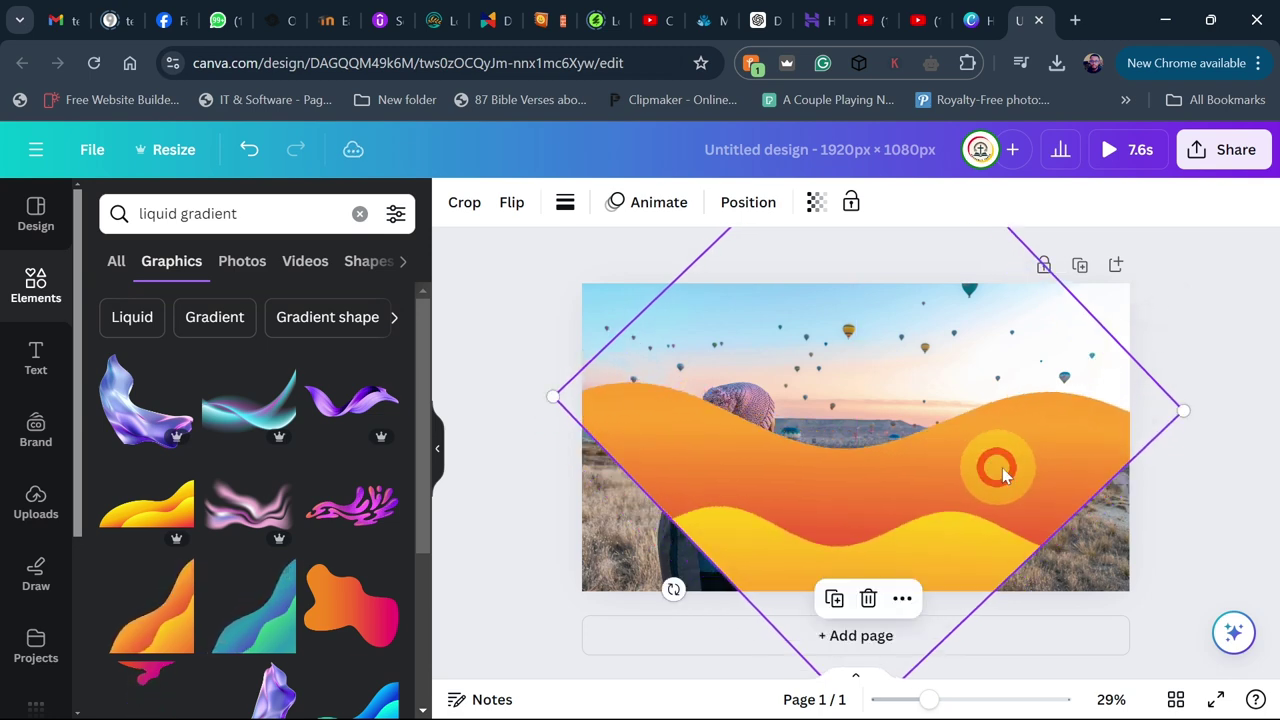
left_click(1223, 346)
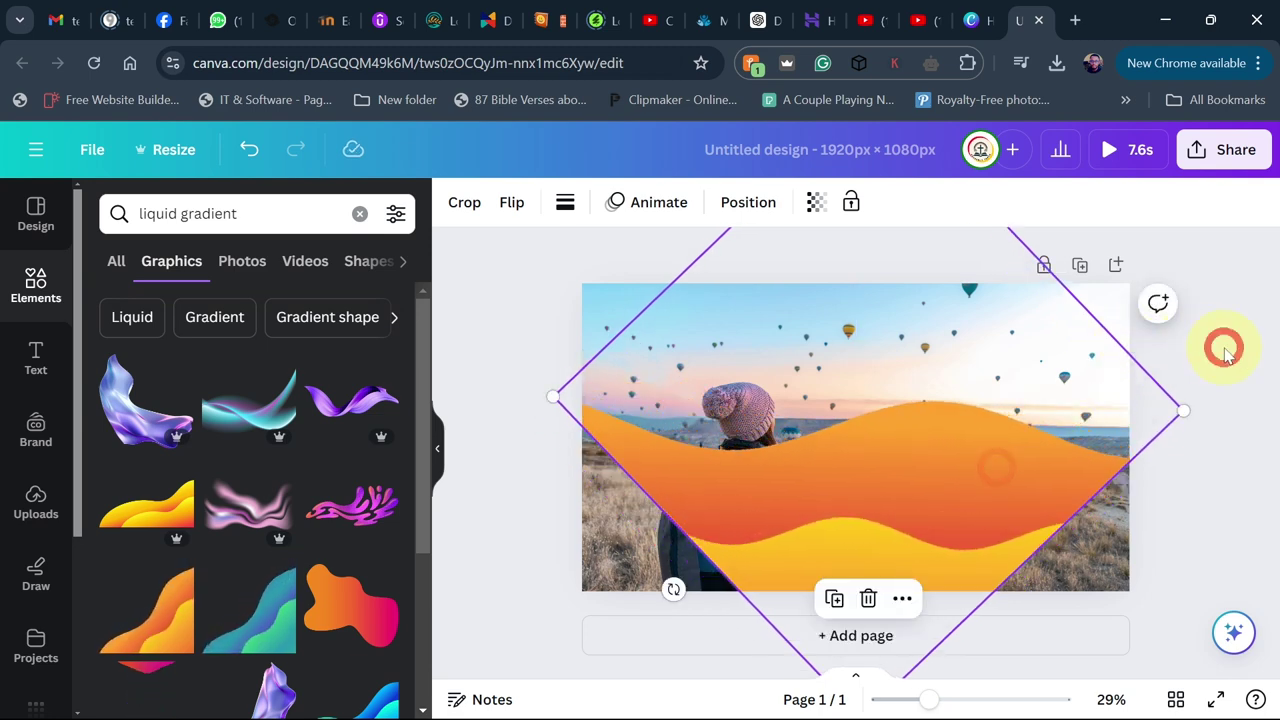
Download the design as a 1080p MP4 video via Share > Download
left_click(1228, 158)
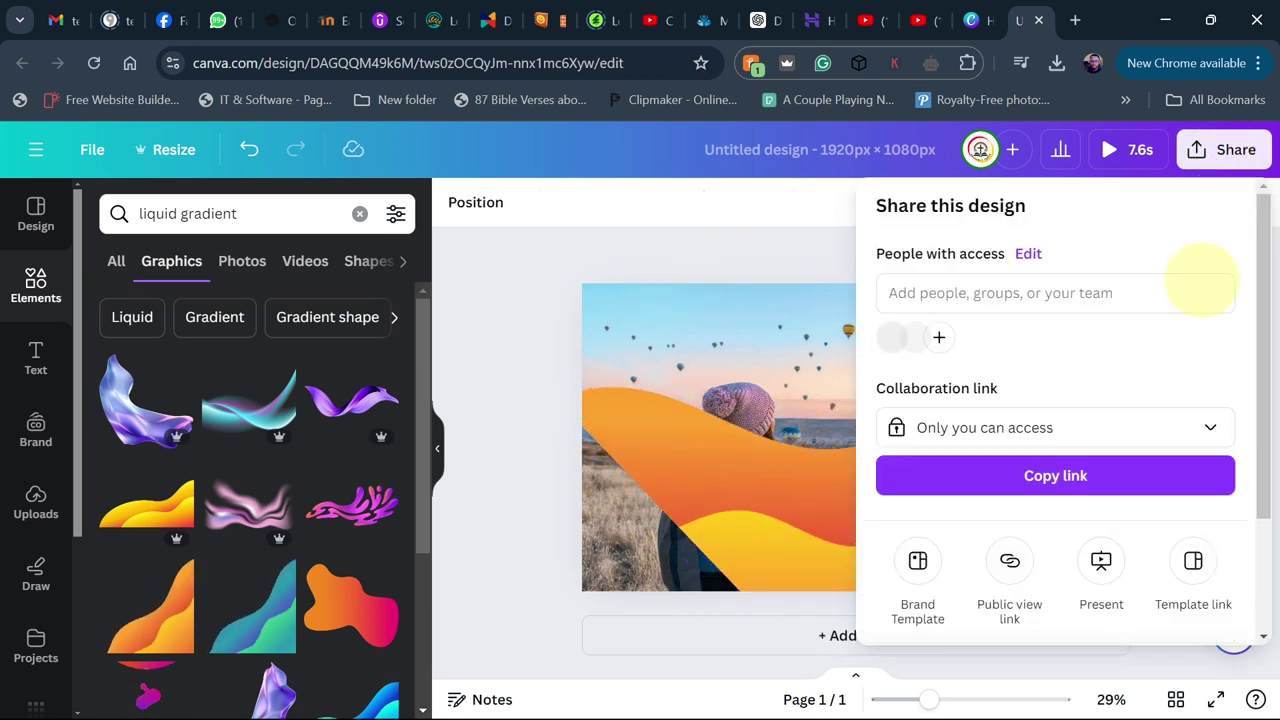
scroll(1046, 503, "down", 2)
left_click(991, 520)
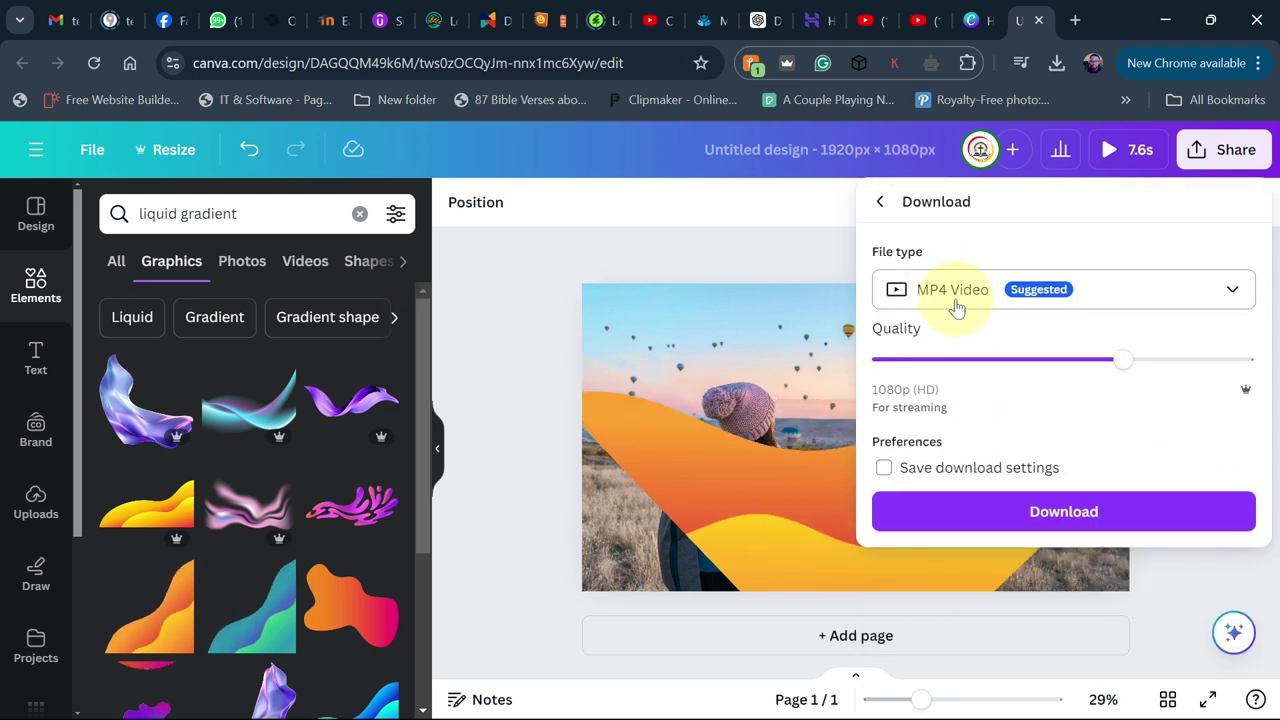
left_click(1050, 522)
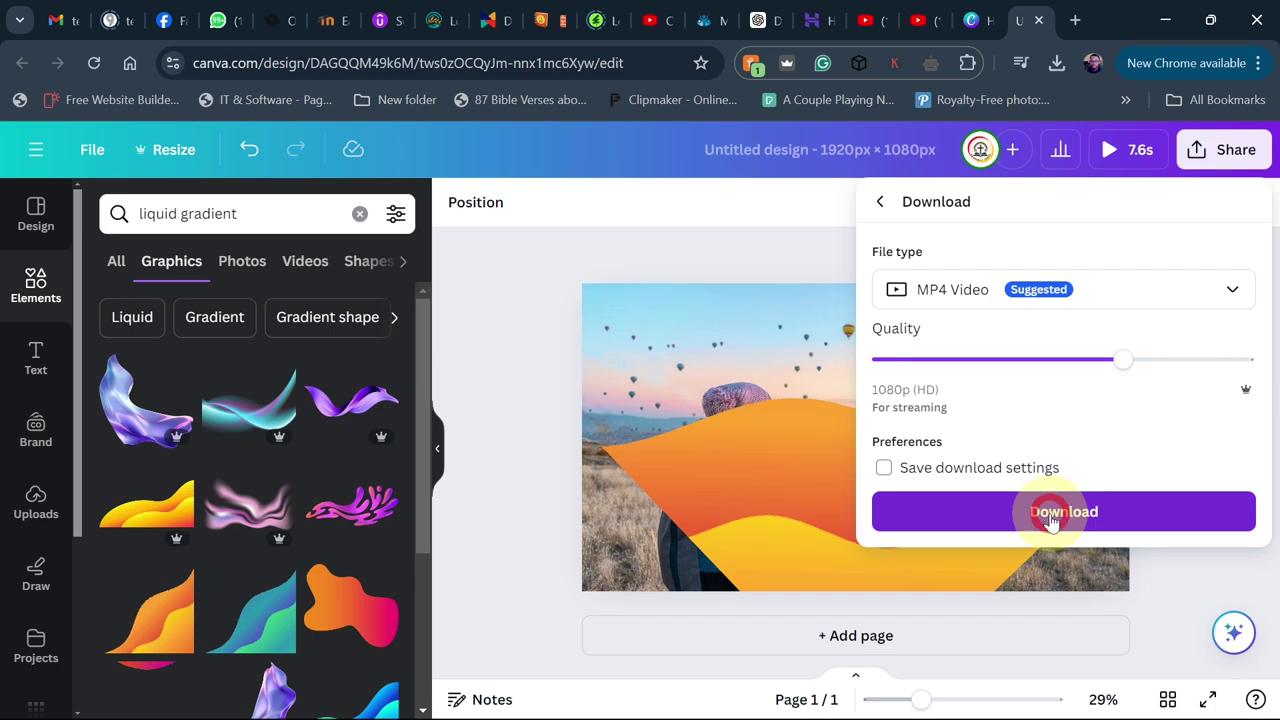
left_click(1050, 520)
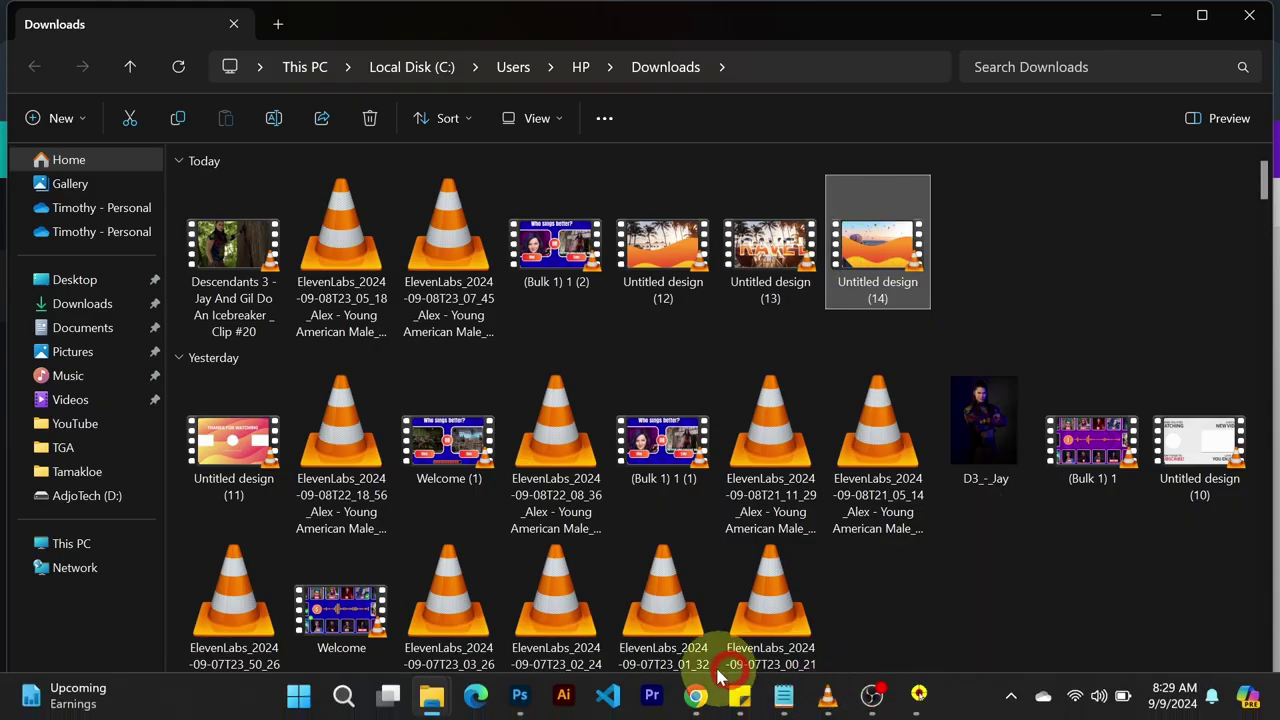
left_click_drag(703, 708, 261, 432)
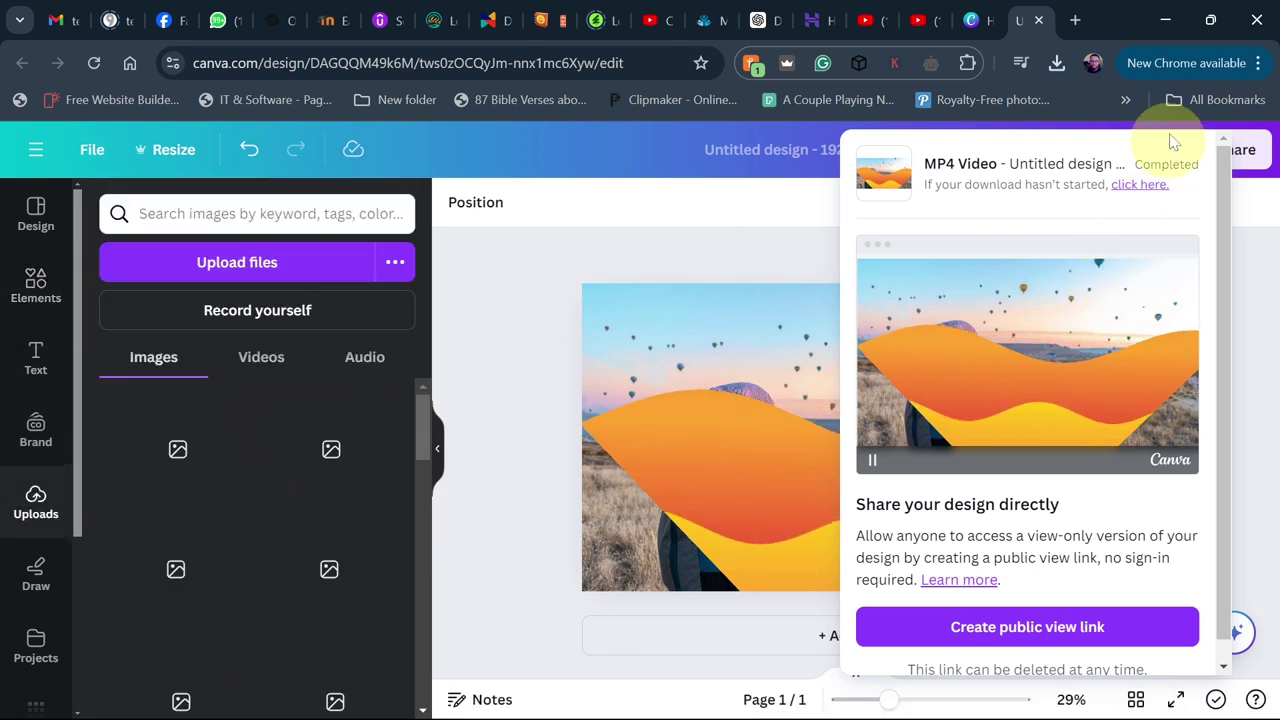
Upload the downloaded MP4 into Canva and delete the orange wave graphic
left_click(1058, 64)
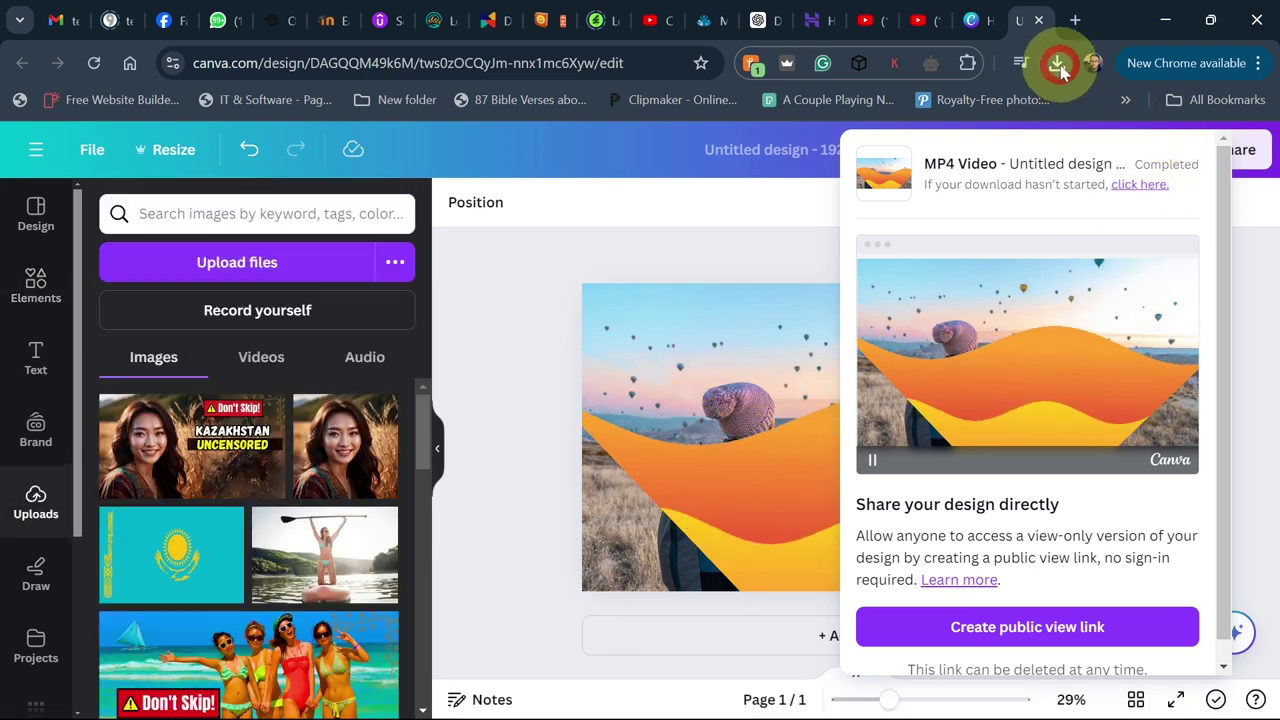
left_click_drag(871, 200, 300, 500)
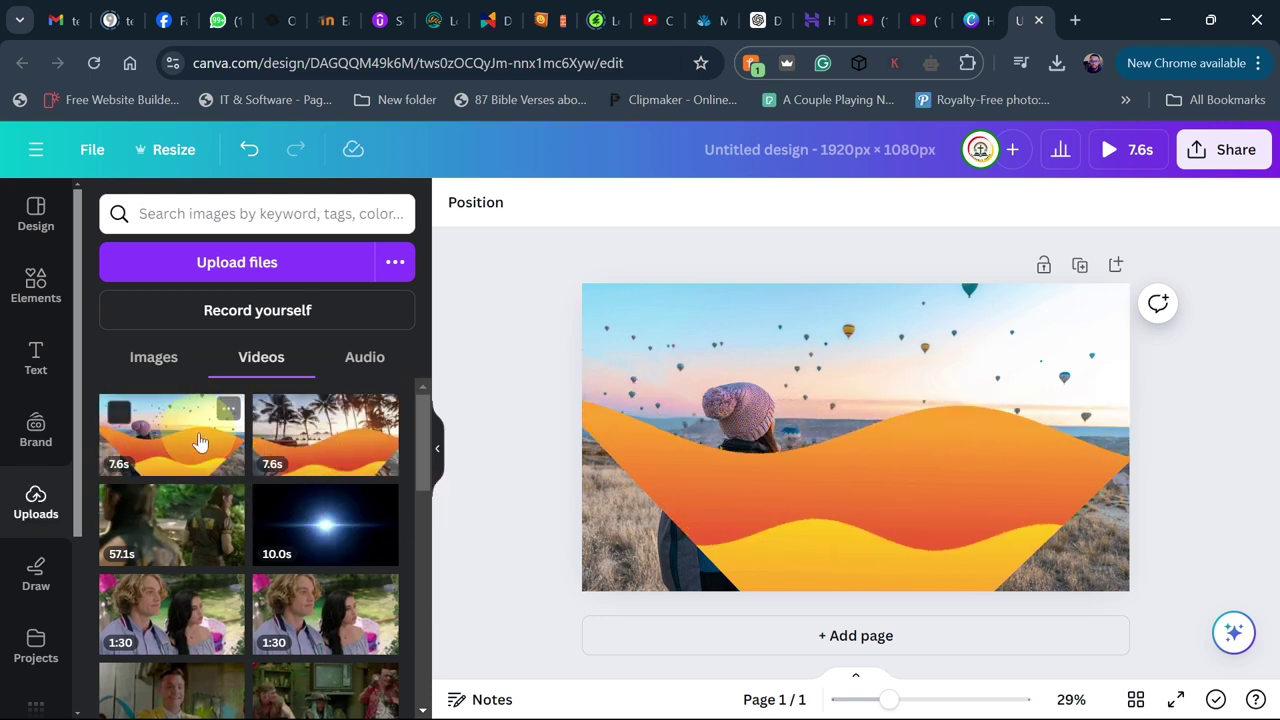
left_click(877, 486)
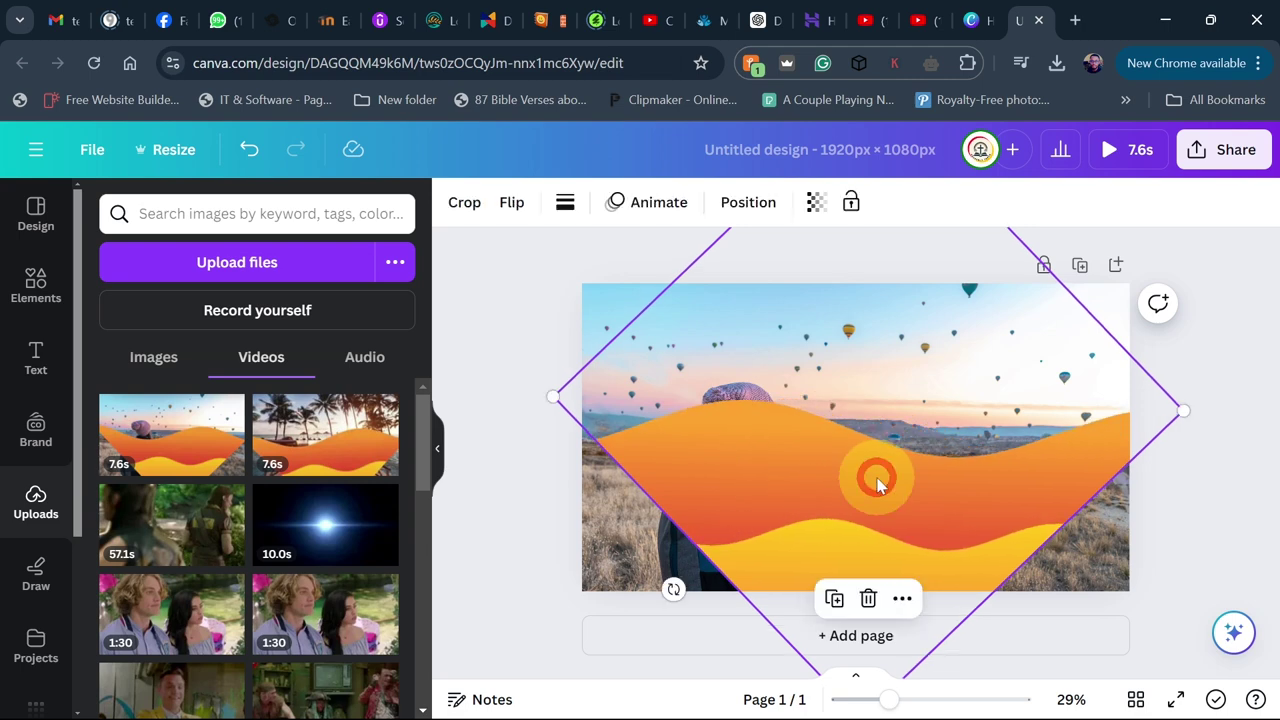
left_click(868, 598)
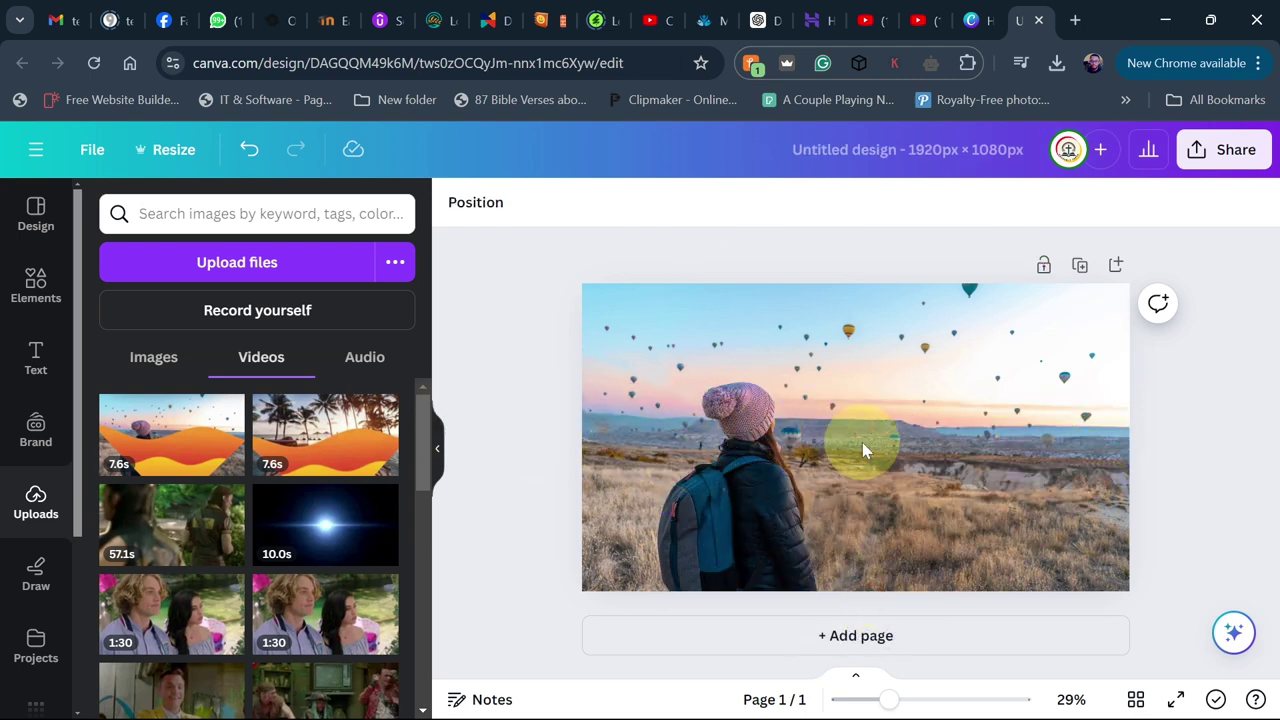
Search Elements for 'Frame' and browse the full collection of frame shapes
left_click(30, 292)
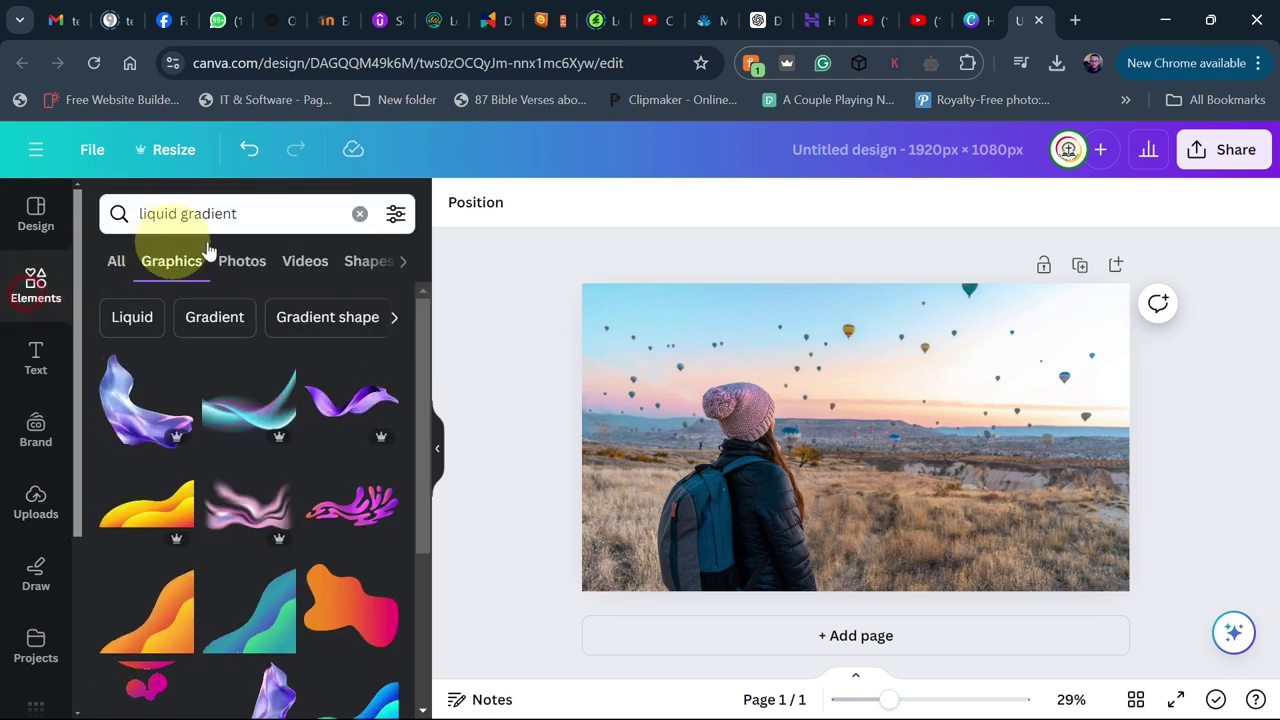
left_click(361, 216)
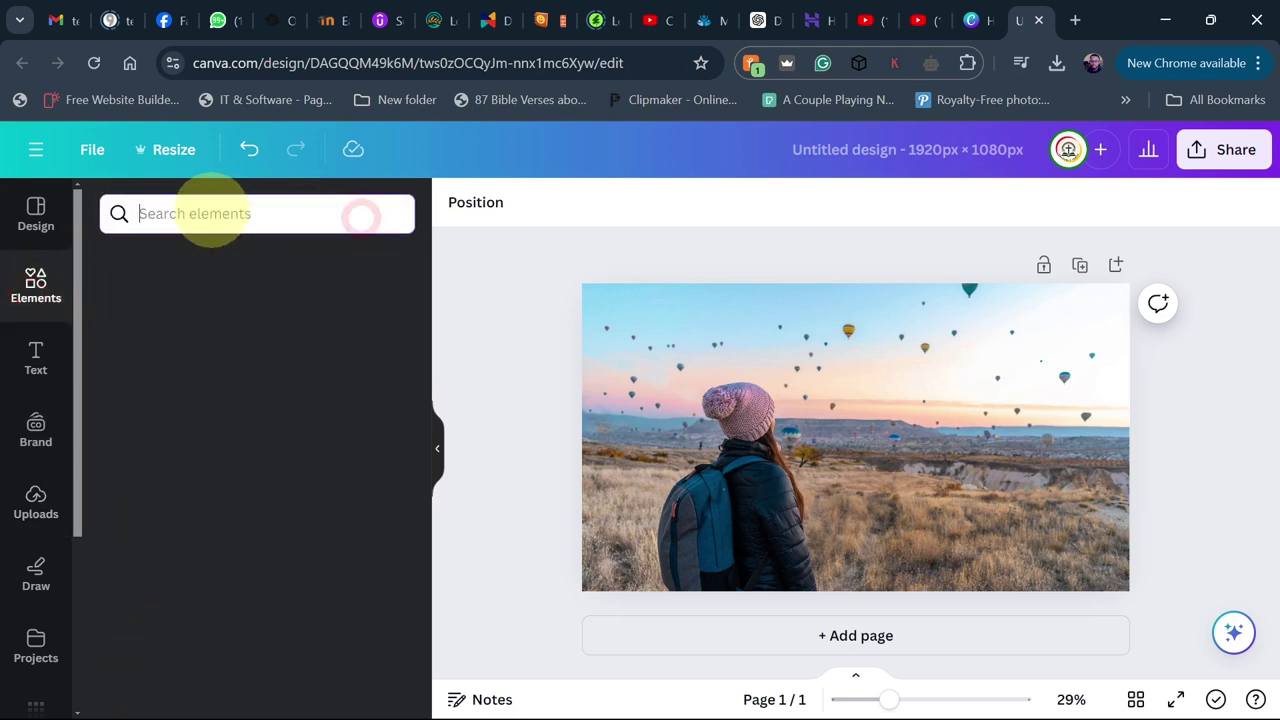
type("fr")
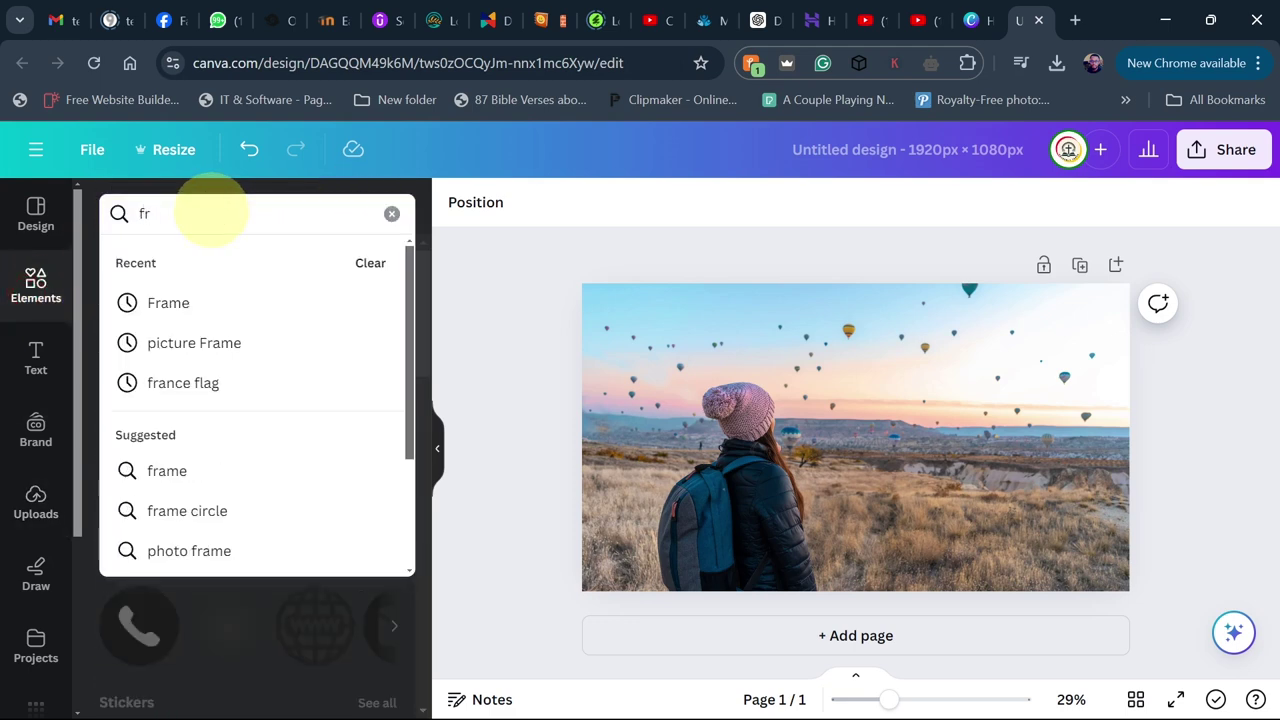
left_click(180, 310)
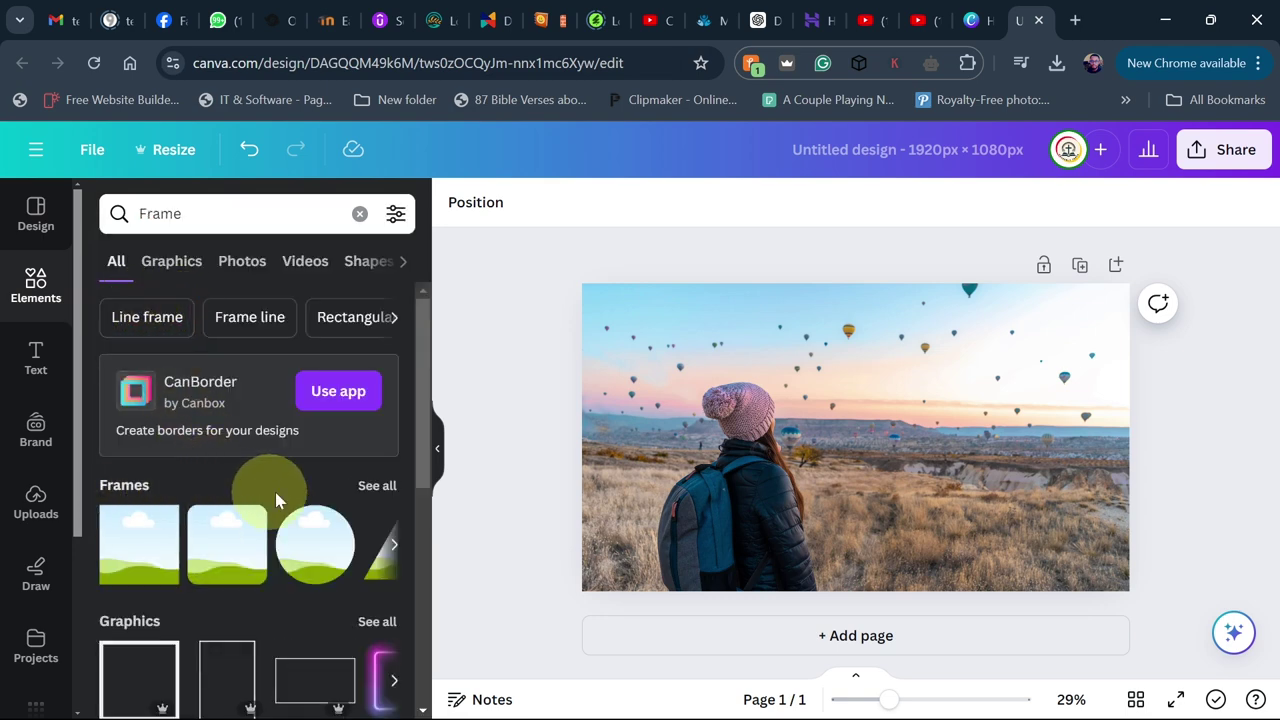
left_click(377, 487)
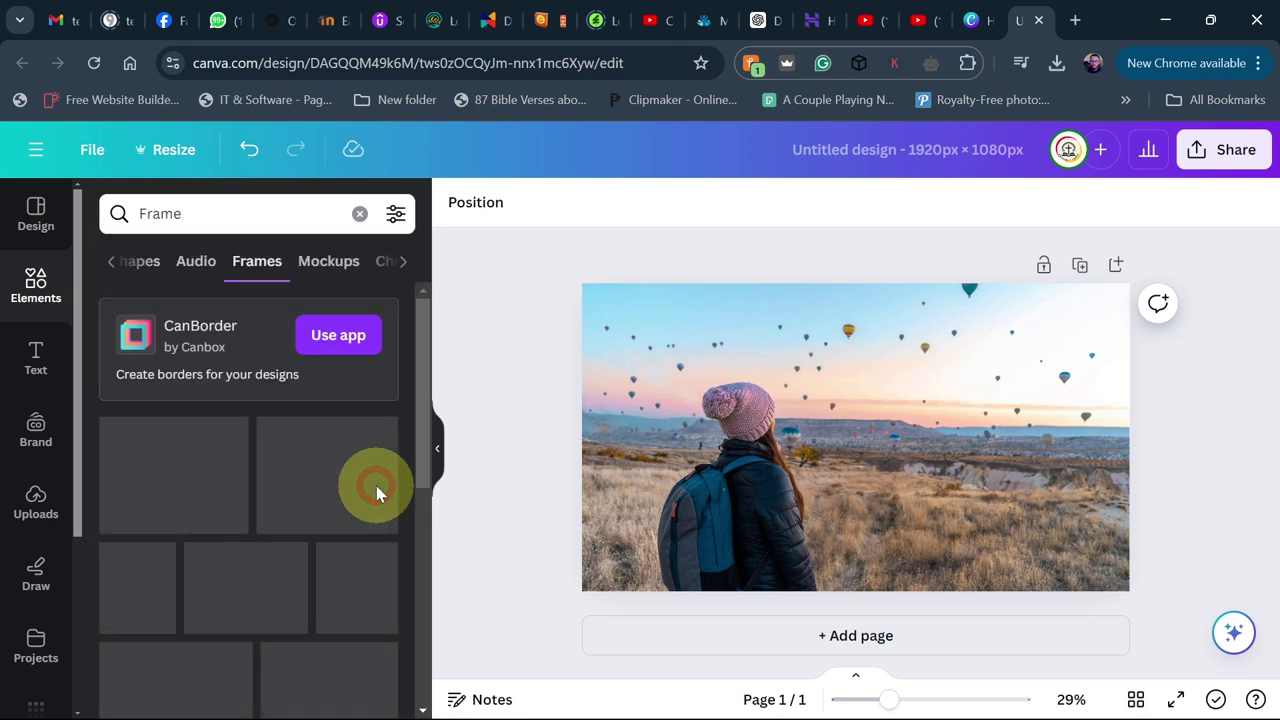
scroll(405, 447, "down", 3)
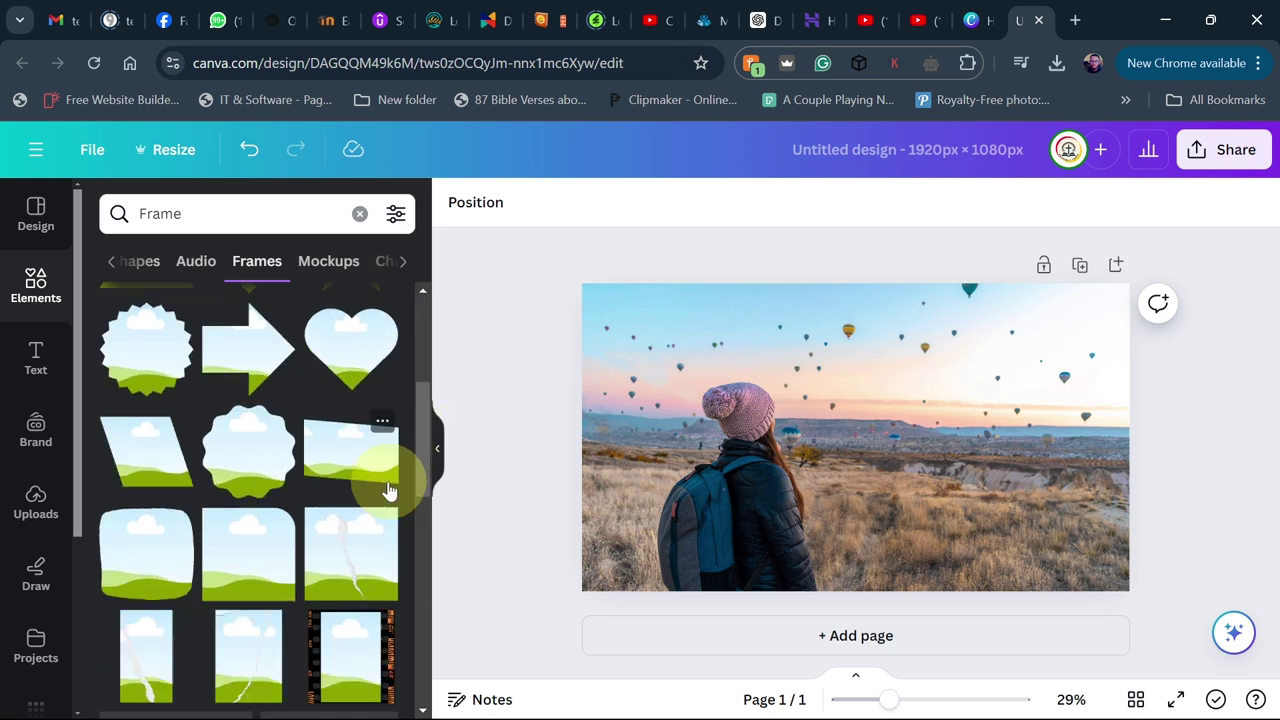
scroll(386, 490, "down", 5)
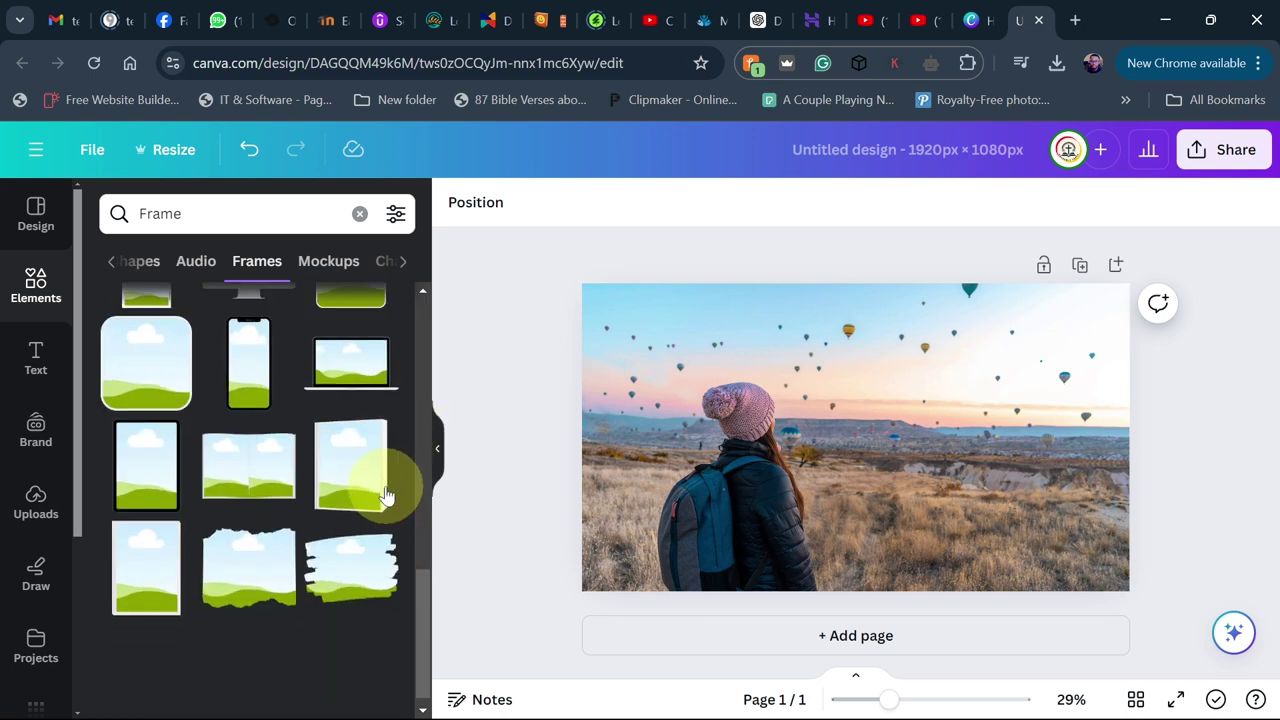
scroll(386, 490, "down", 5)
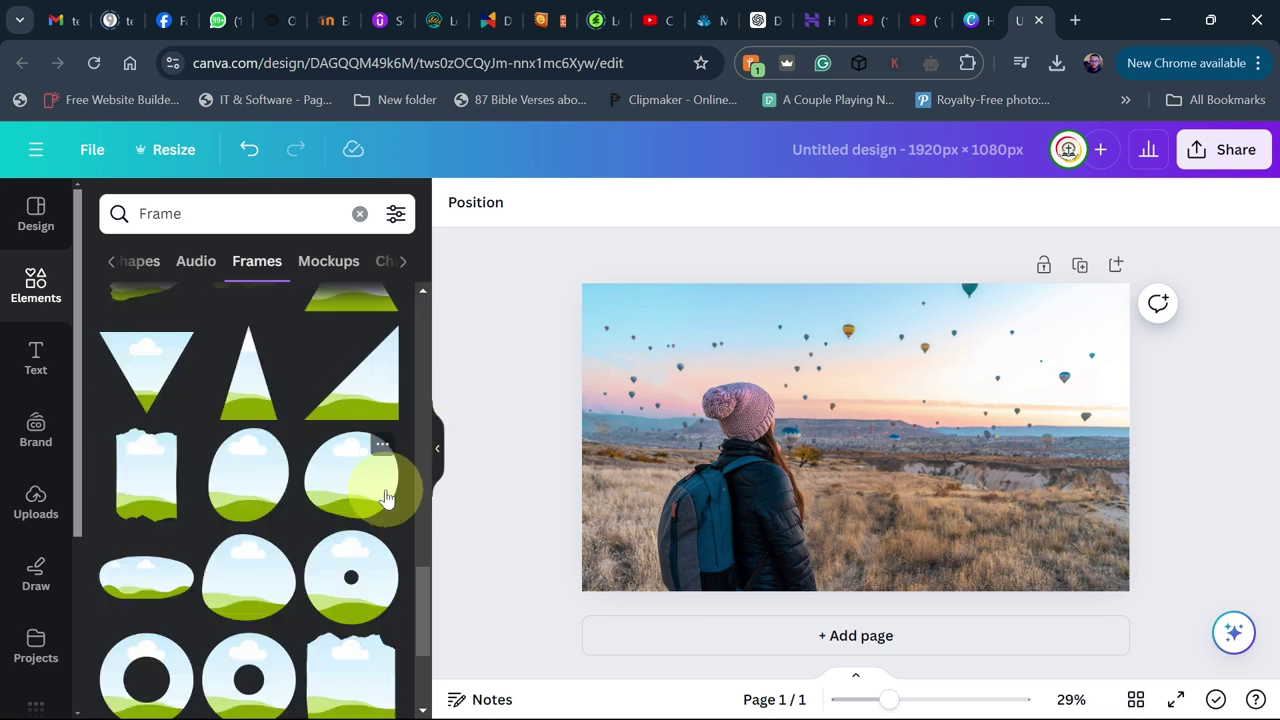
scroll(386, 495, "down", 5)
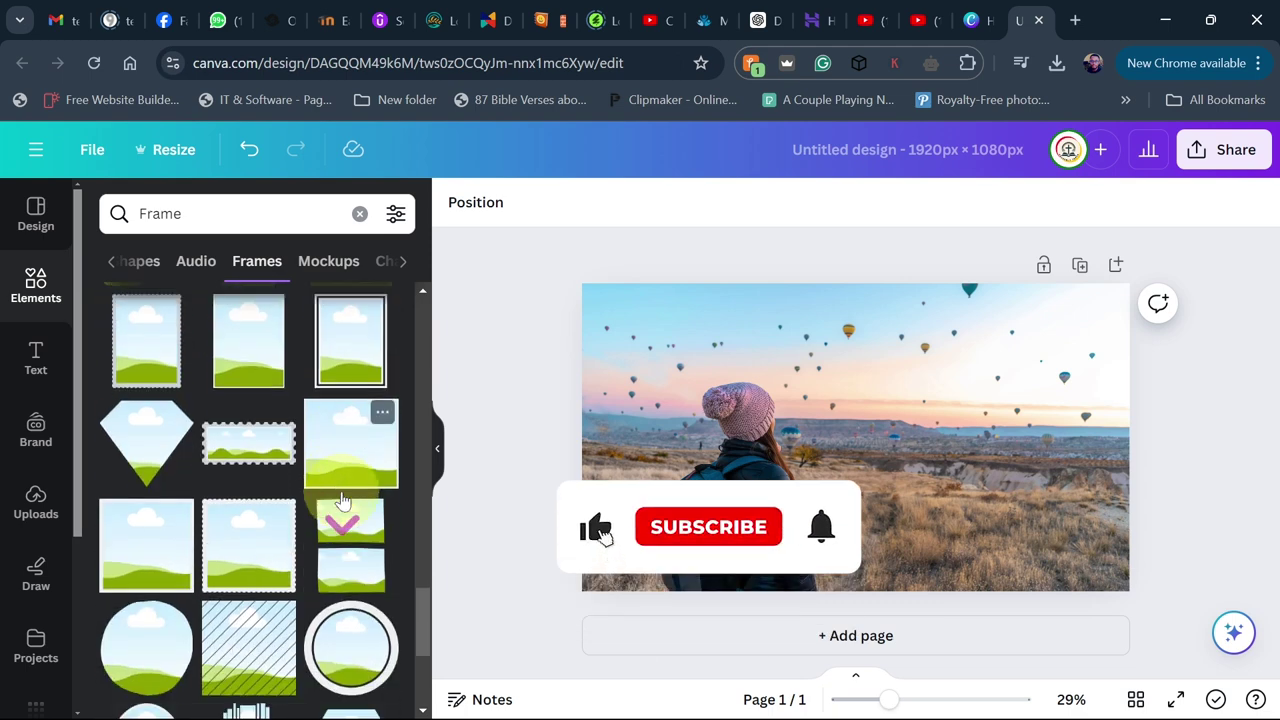
scroll(341, 491, "down", 1)
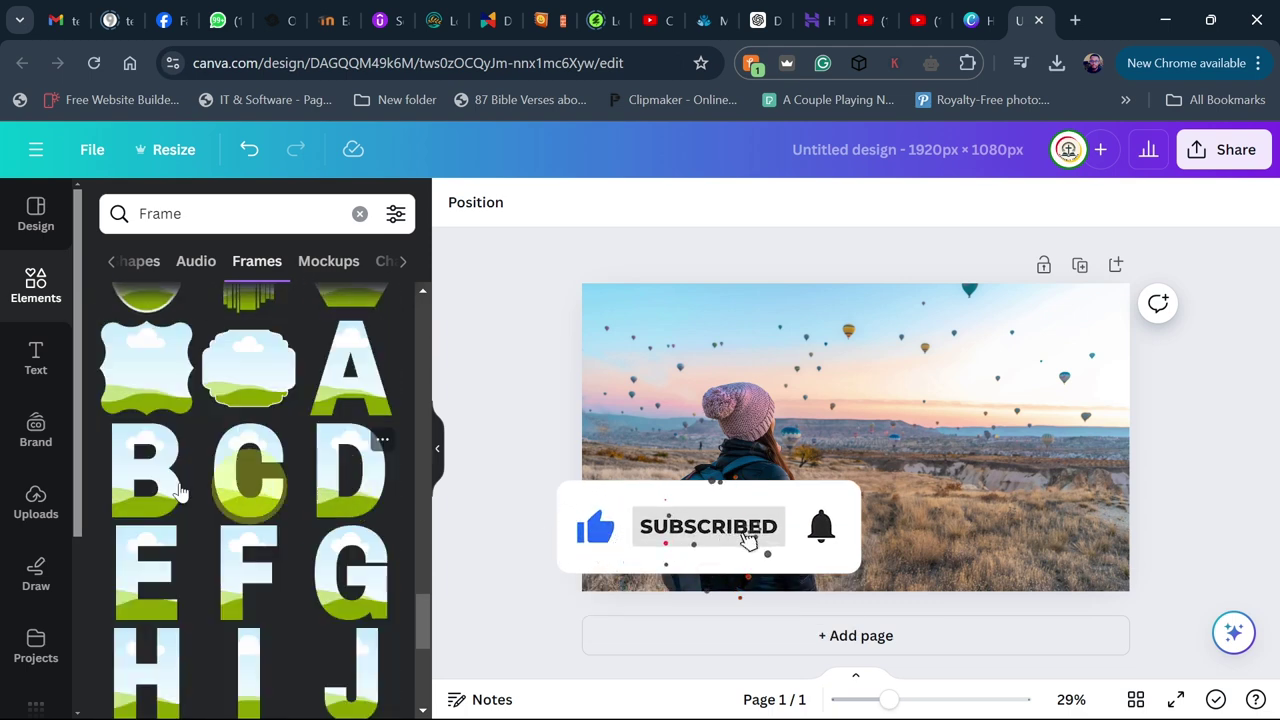
scroll(340, 538, "down", 1)
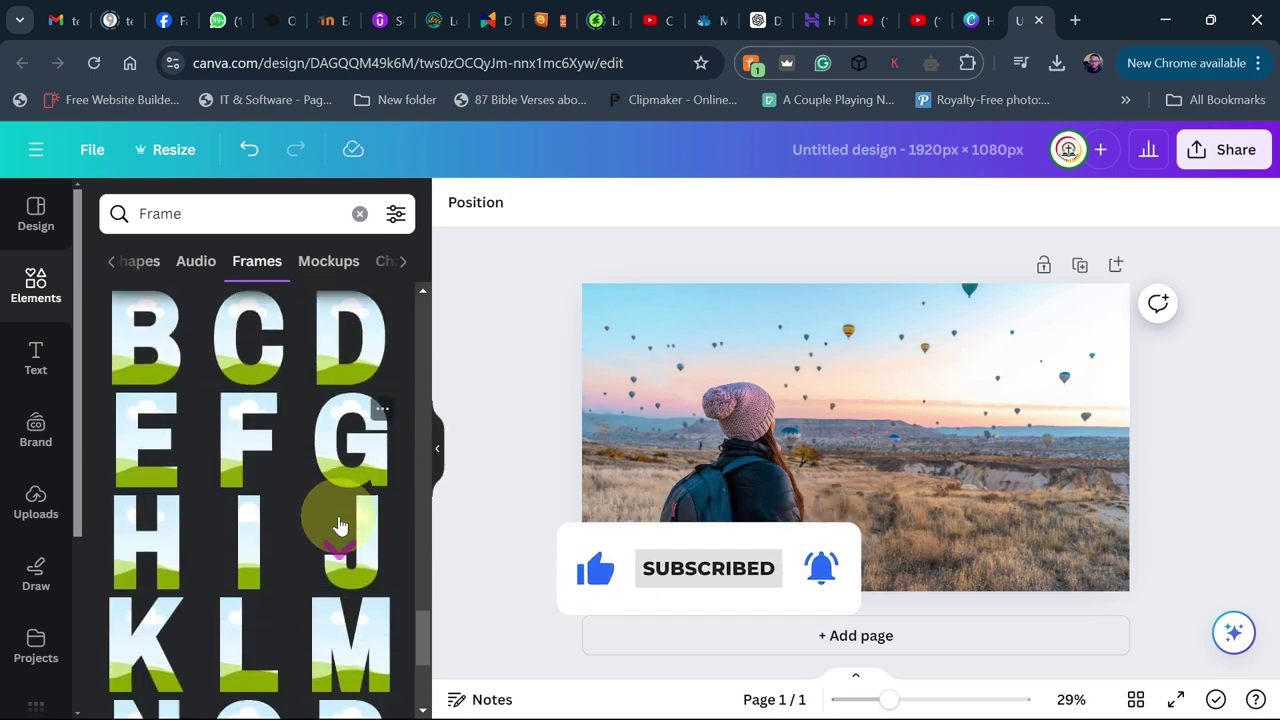
scroll(335, 520, "down", 1)
scroll(306, 514, "down", 2)
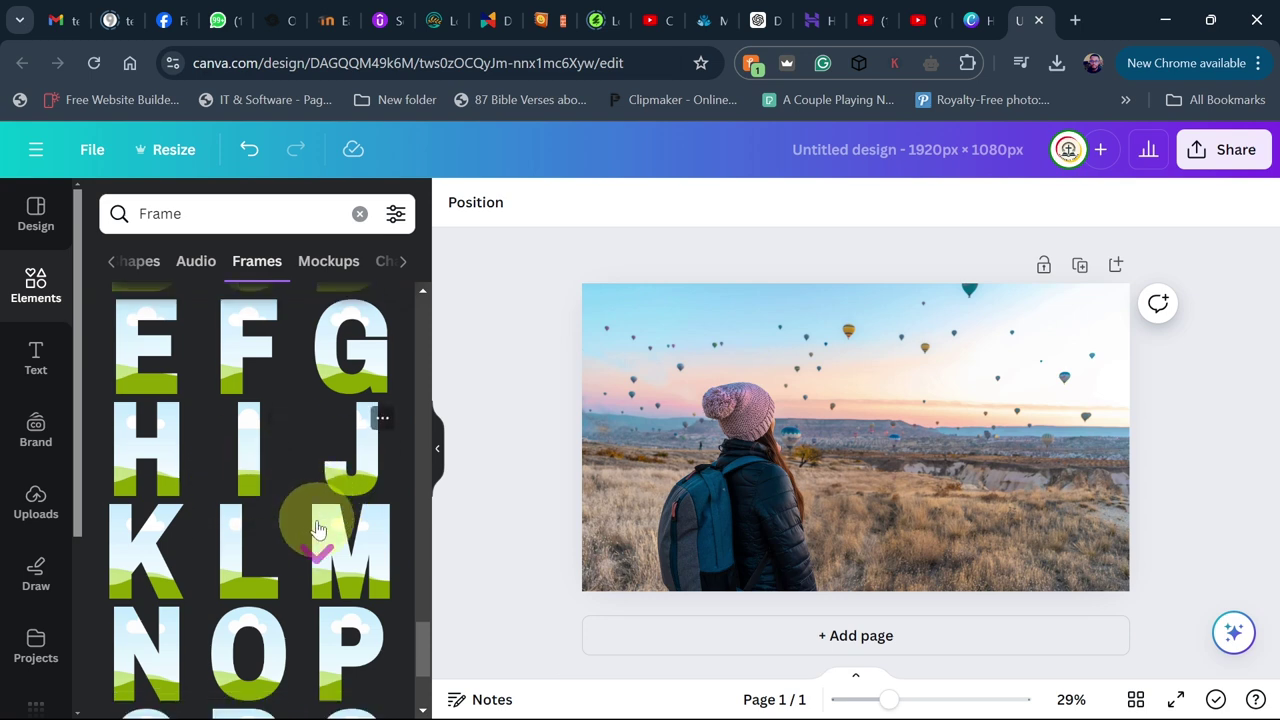
scroll(250, 555, "down", 1)
Add the T, R and A letter frames and place them side by side
left_click(145, 577)
left_click_drag(853, 421, 667, 415)
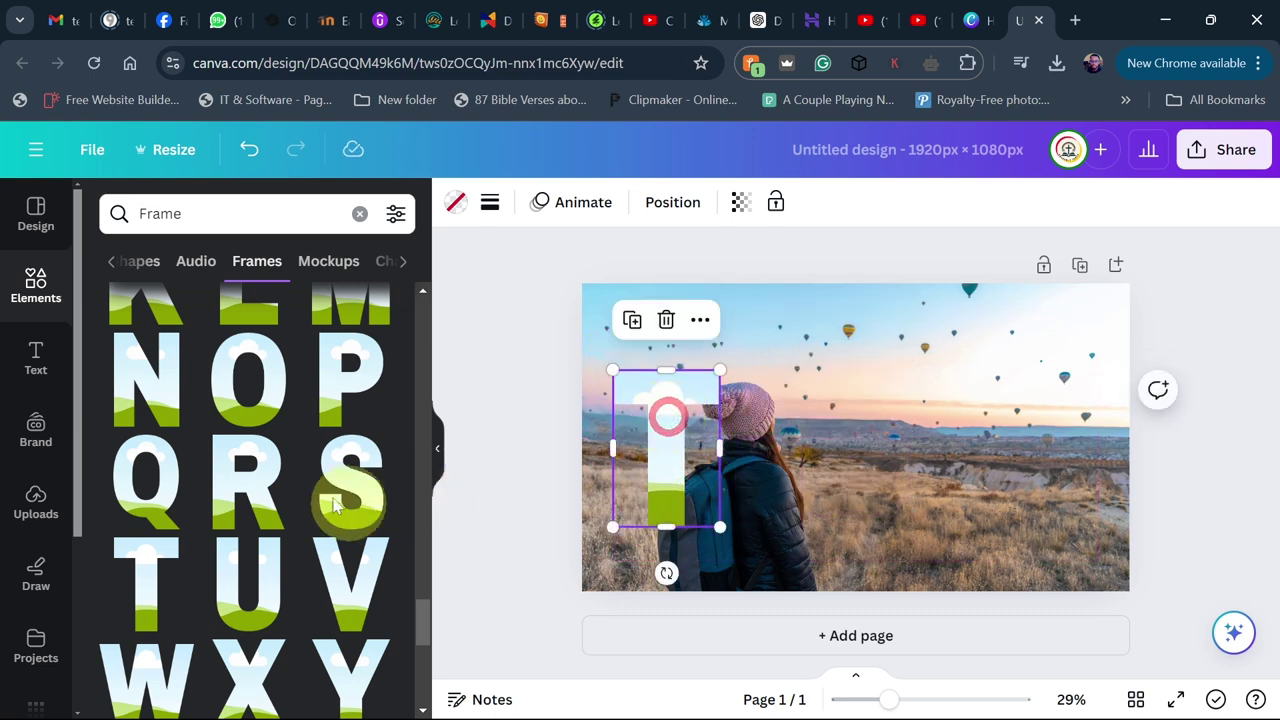
scroll(270, 457, "up", 2)
scroll(266, 449, "down", 2)
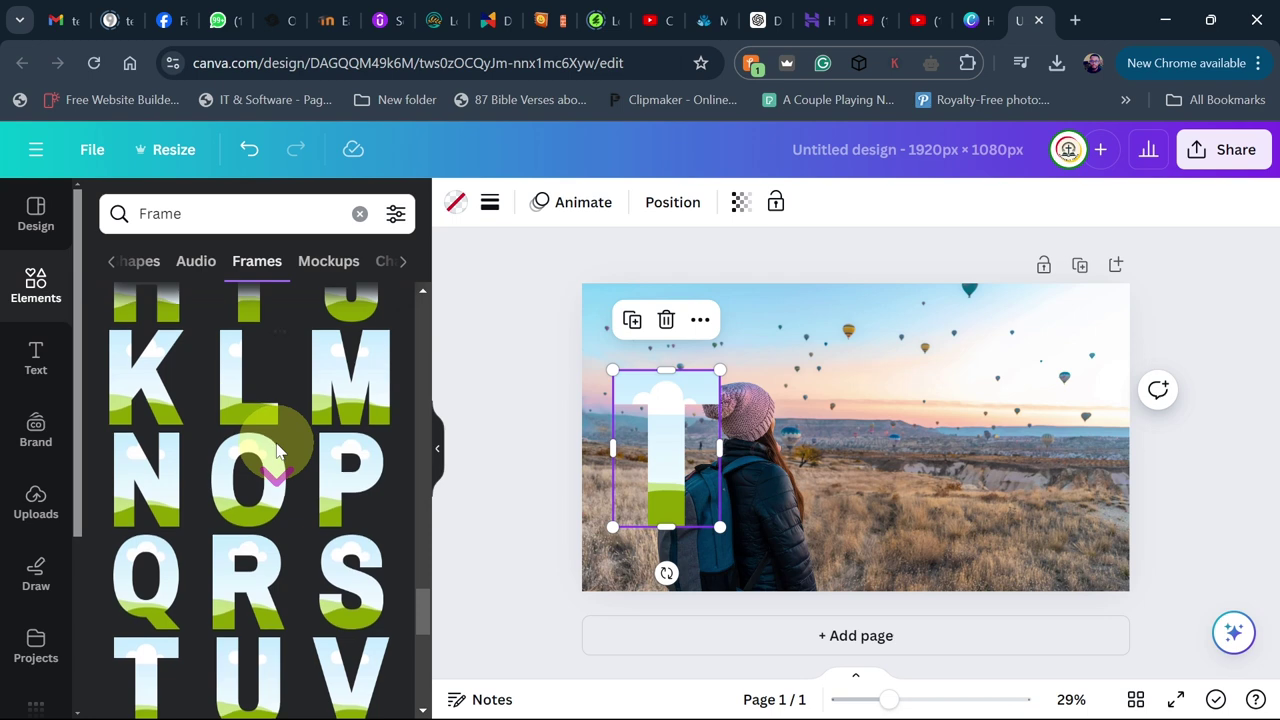
left_click_drag(744, 485, 781, 443)
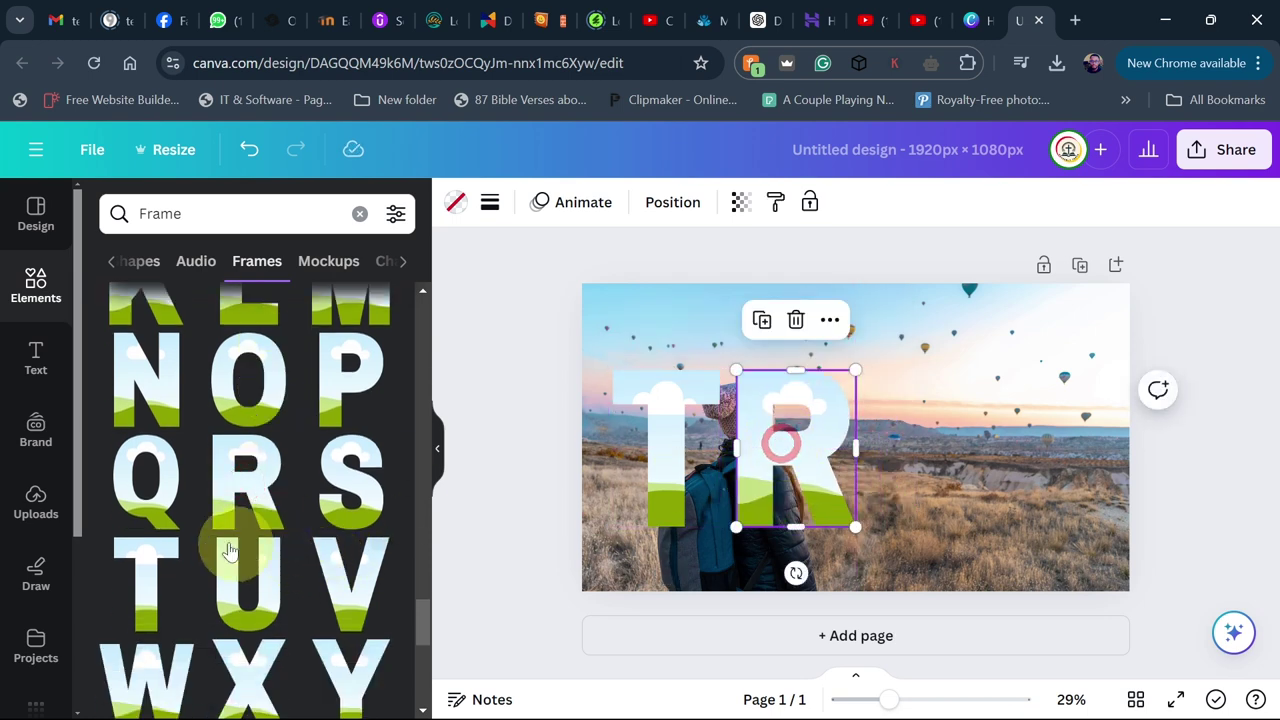
scroll(218, 414, "up", 4)
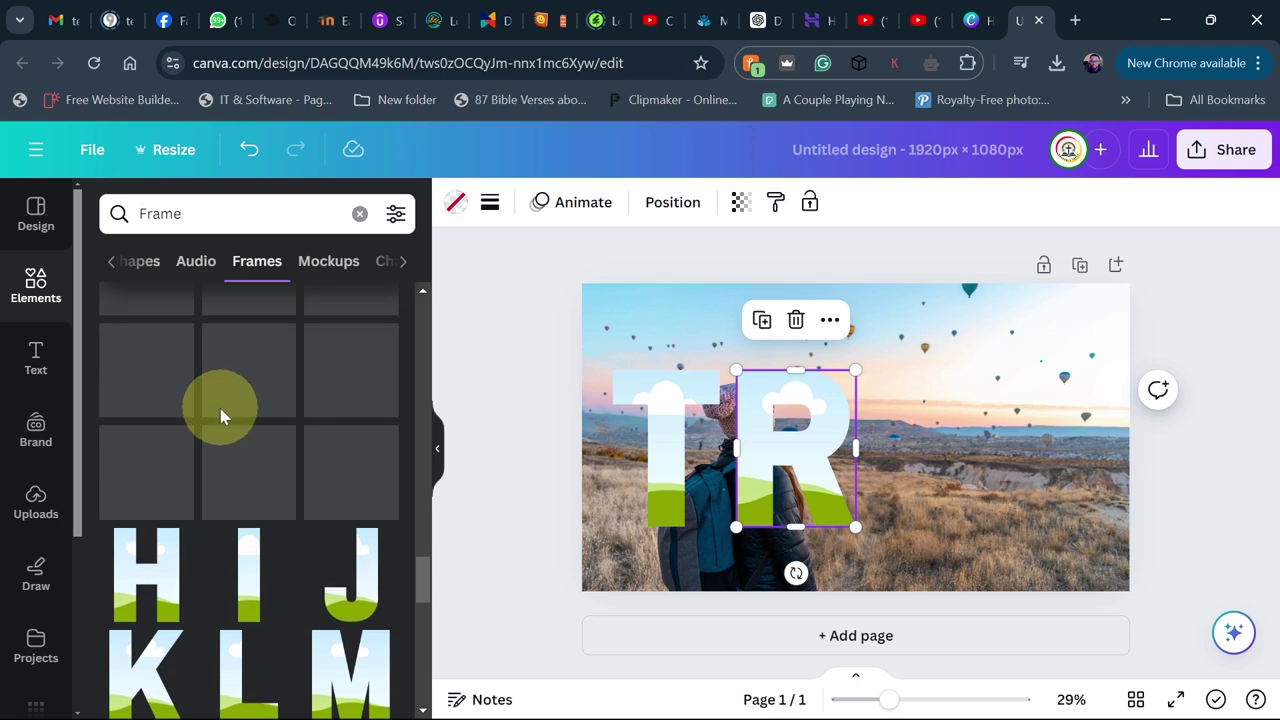
scroll(338, 388, "up", 1)
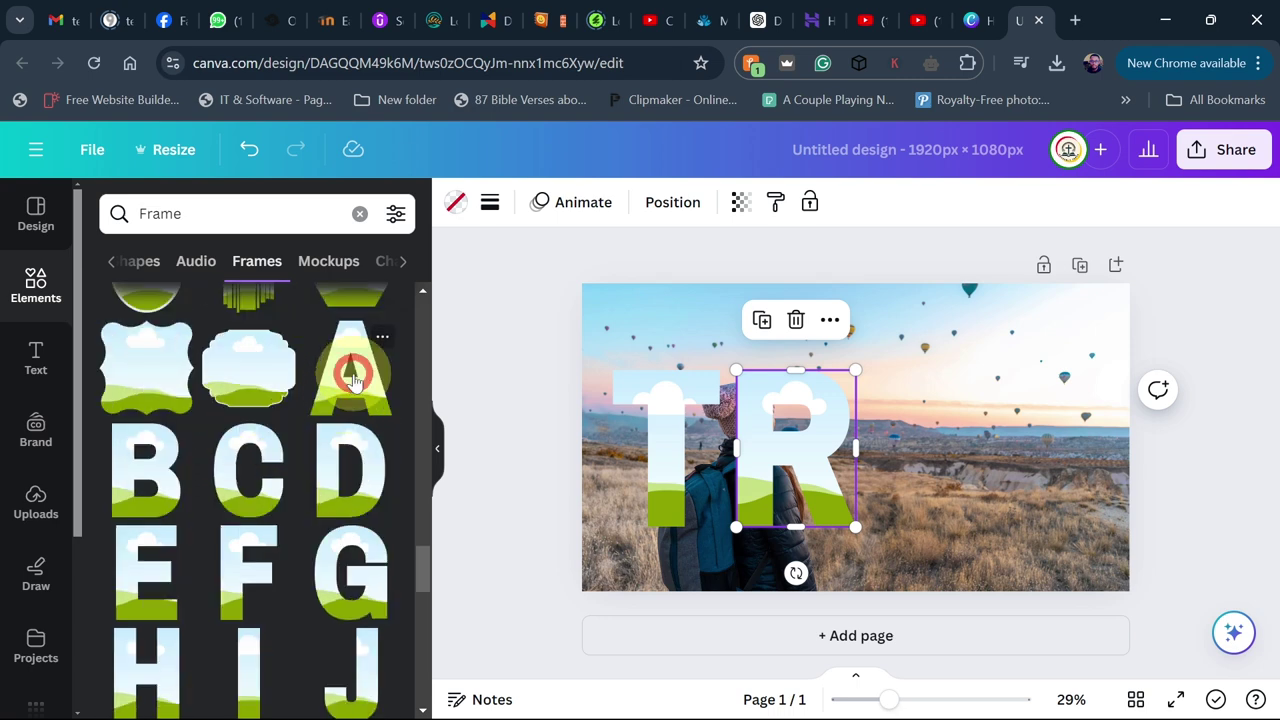
left_click(352, 376)
left_click_drag(864, 441, 914, 432)
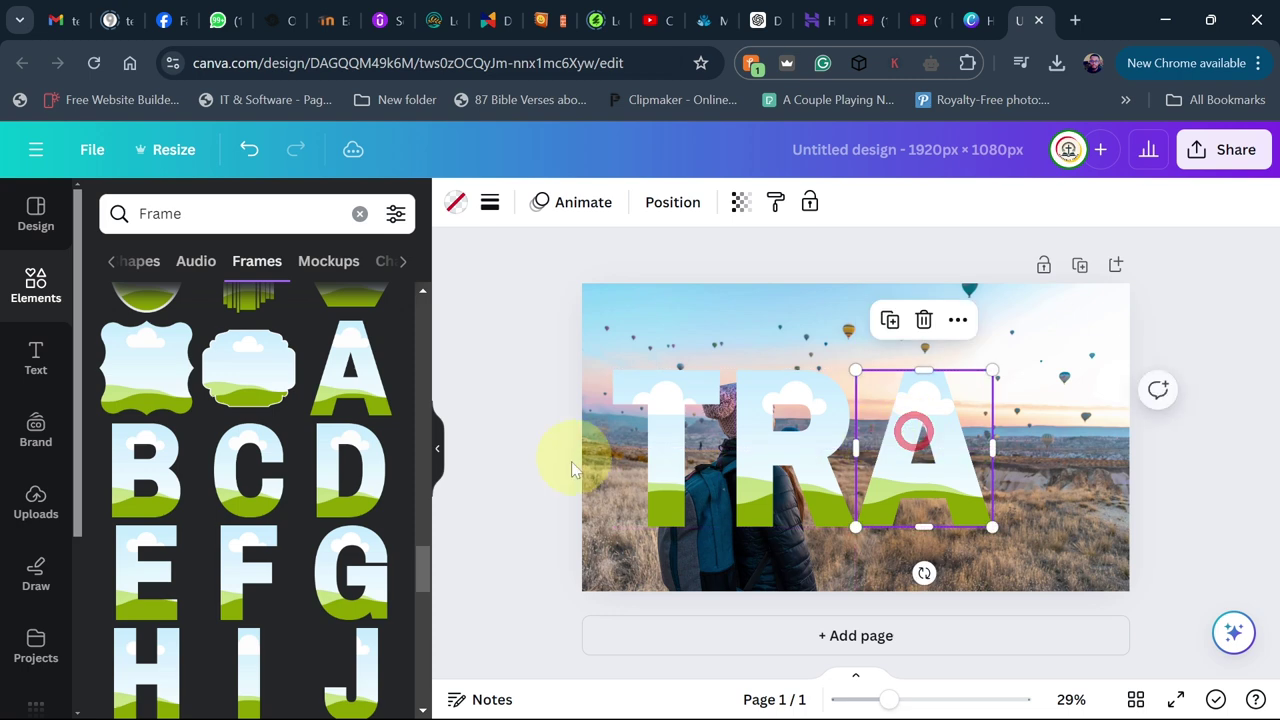
Add the V frame after TRA, then shrink the four letters together
scroll(250, 478, "down", 5)
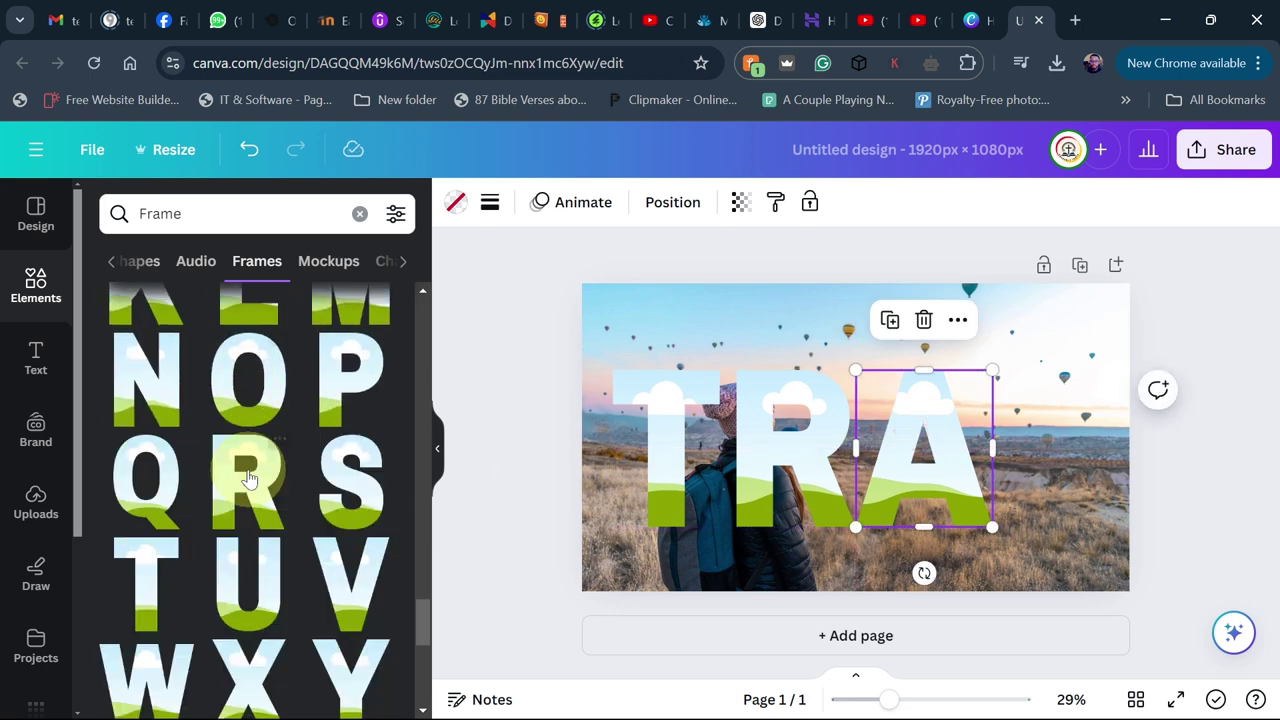
scroll(250, 480, "down", 2)
left_click(349, 400)
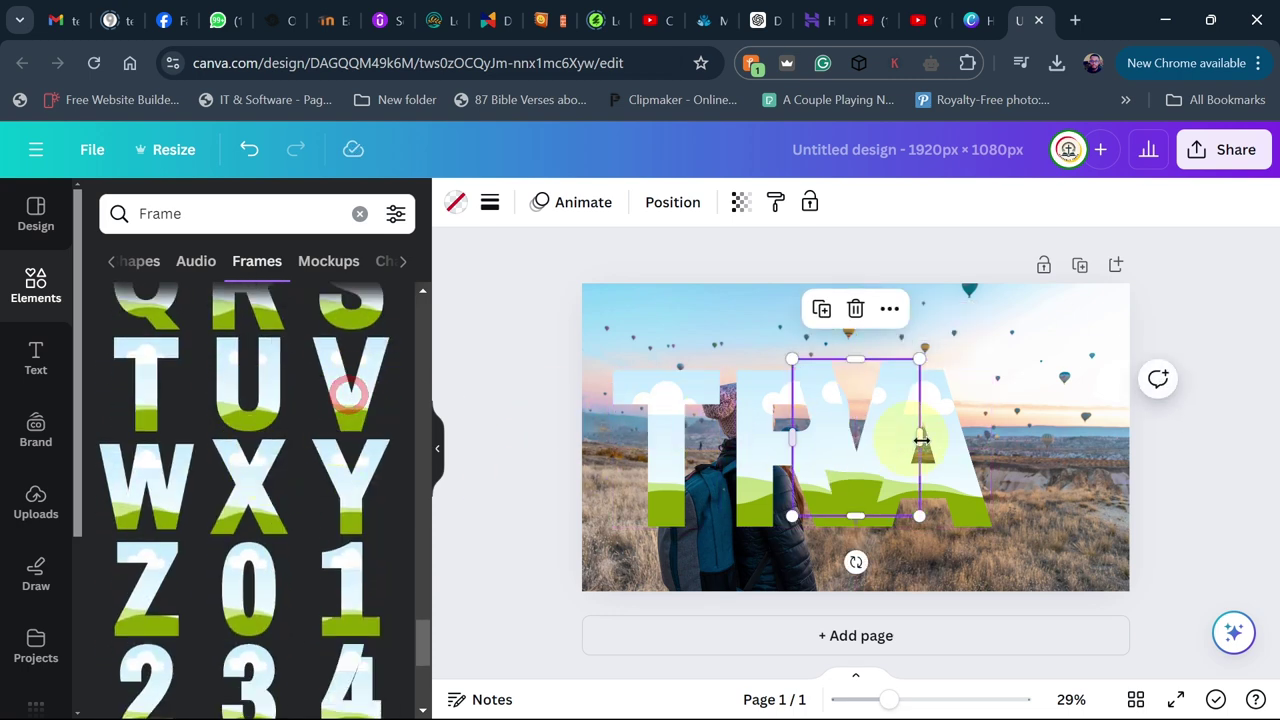
left_click_drag(862, 453, 1036, 456)
left_click_drag(675, 405, 912, 486)
left_click_drag(719, 427, 712, 478)
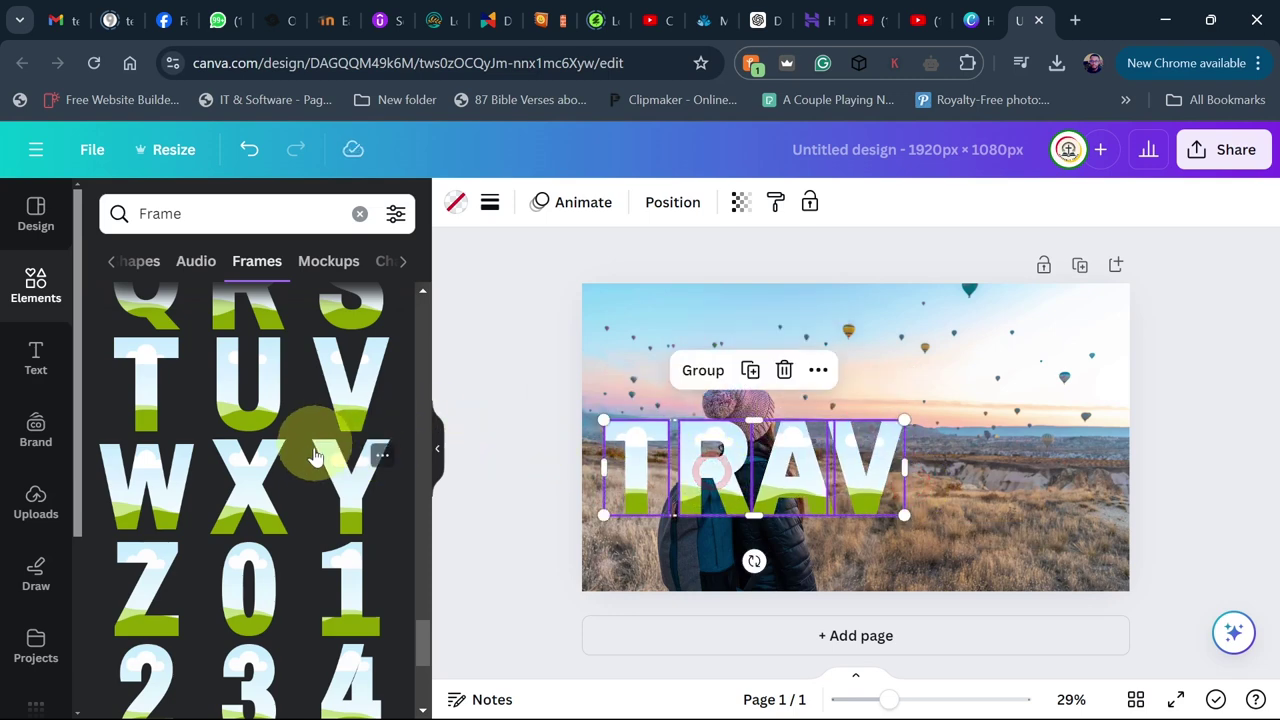
Add the E frame, sized to match and placed right after the V
scroll(313, 465, "up", 5)
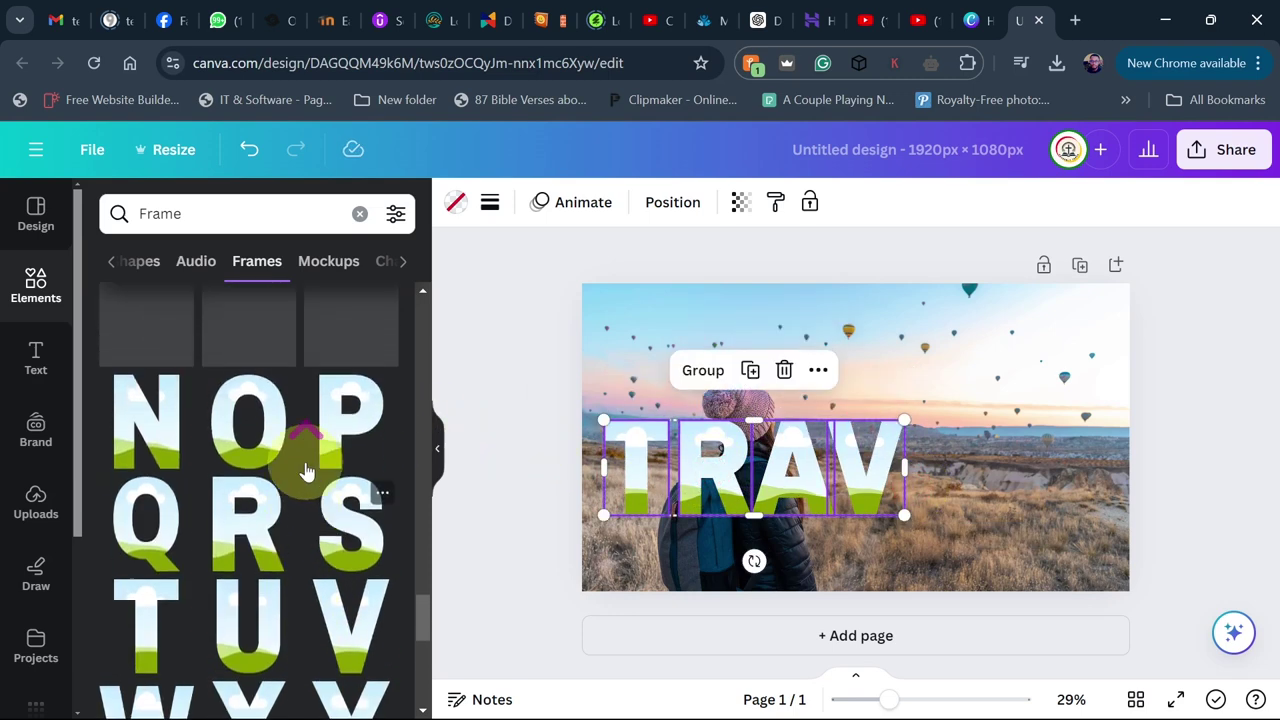
scroll(285, 470, "up", 2)
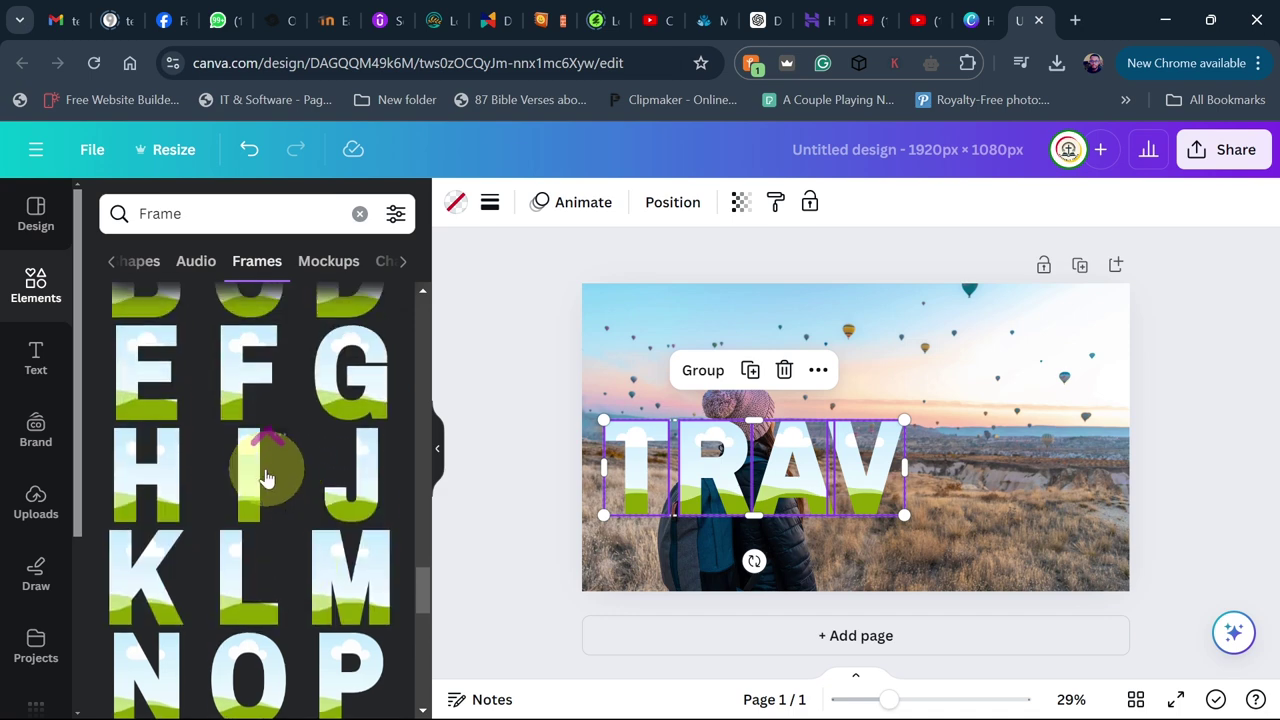
left_click(150, 390)
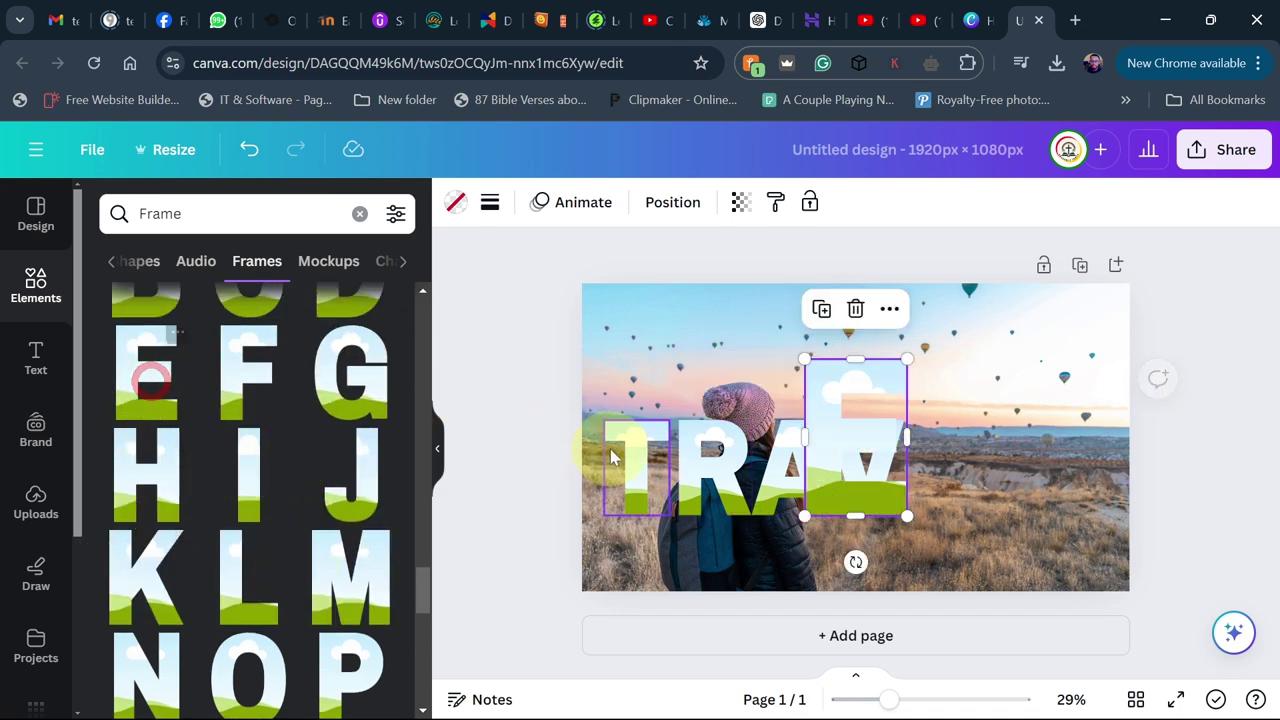
left_click(506, 327)
left_click_drag(894, 412, 941, 414)
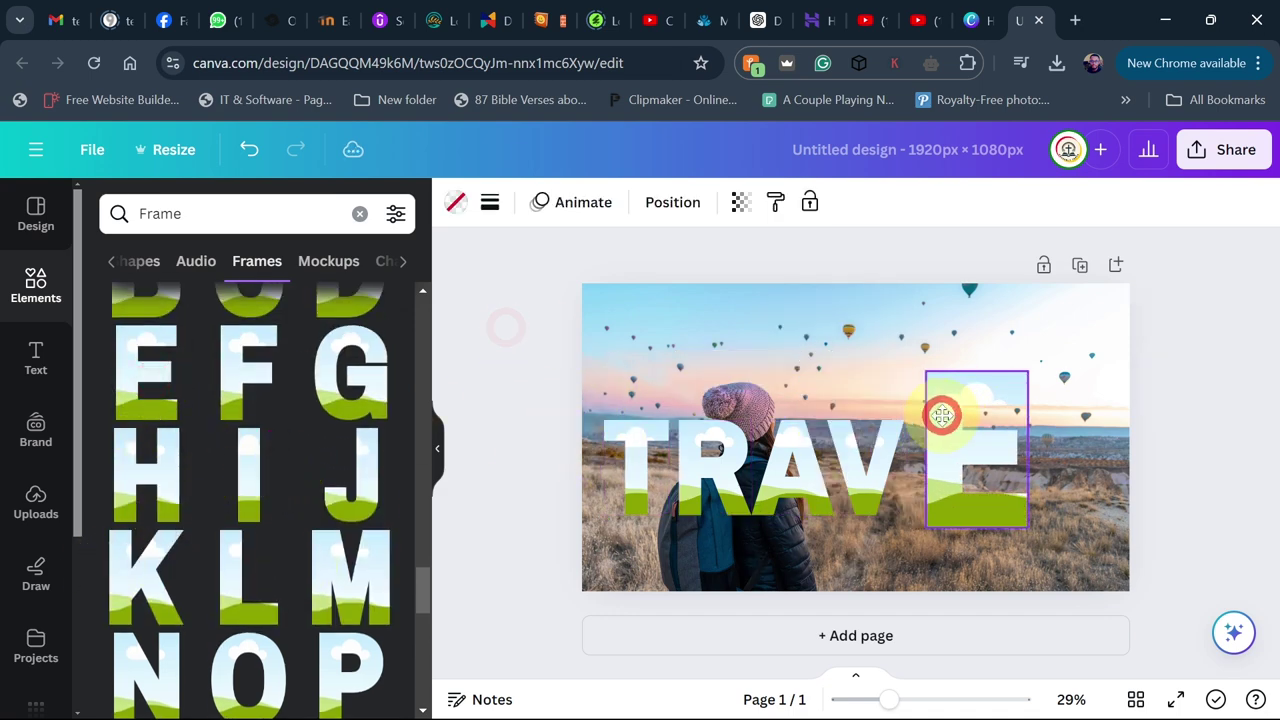
left_click_drag(1028, 372, 993, 428)
left_click_drag(963, 468, 952, 462)
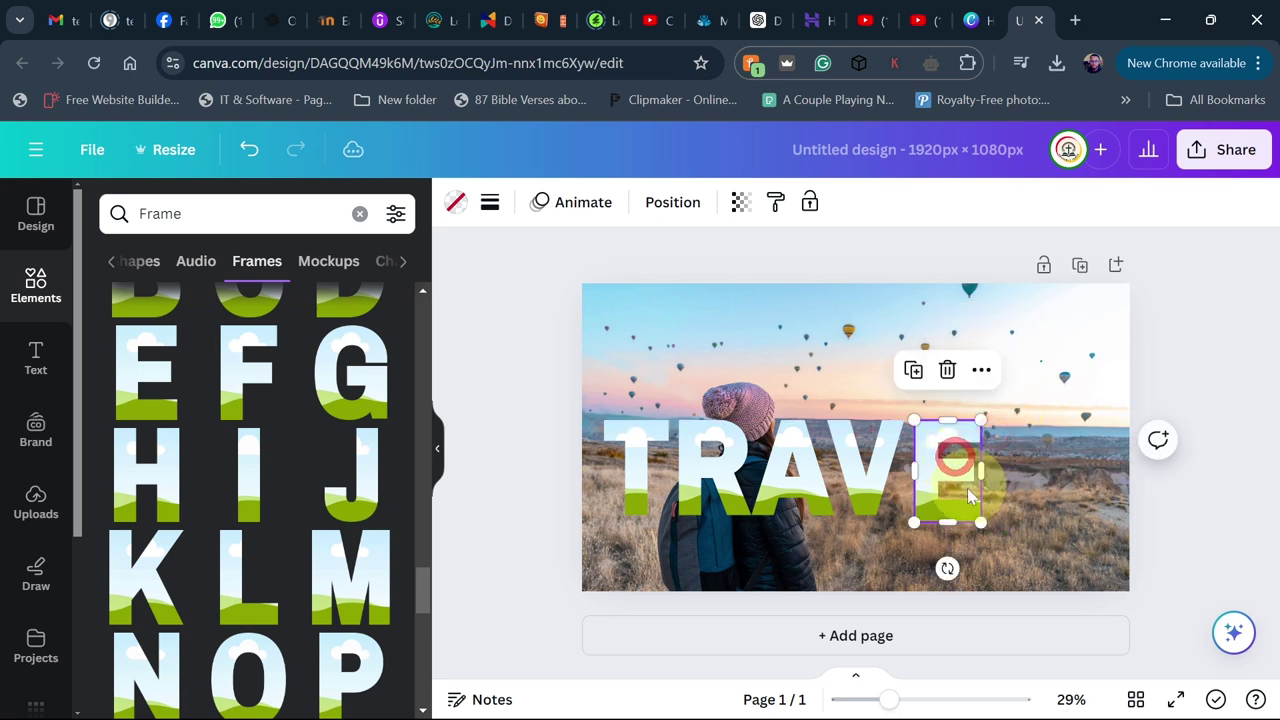
left_click_drag(976, 518, 970, 513)
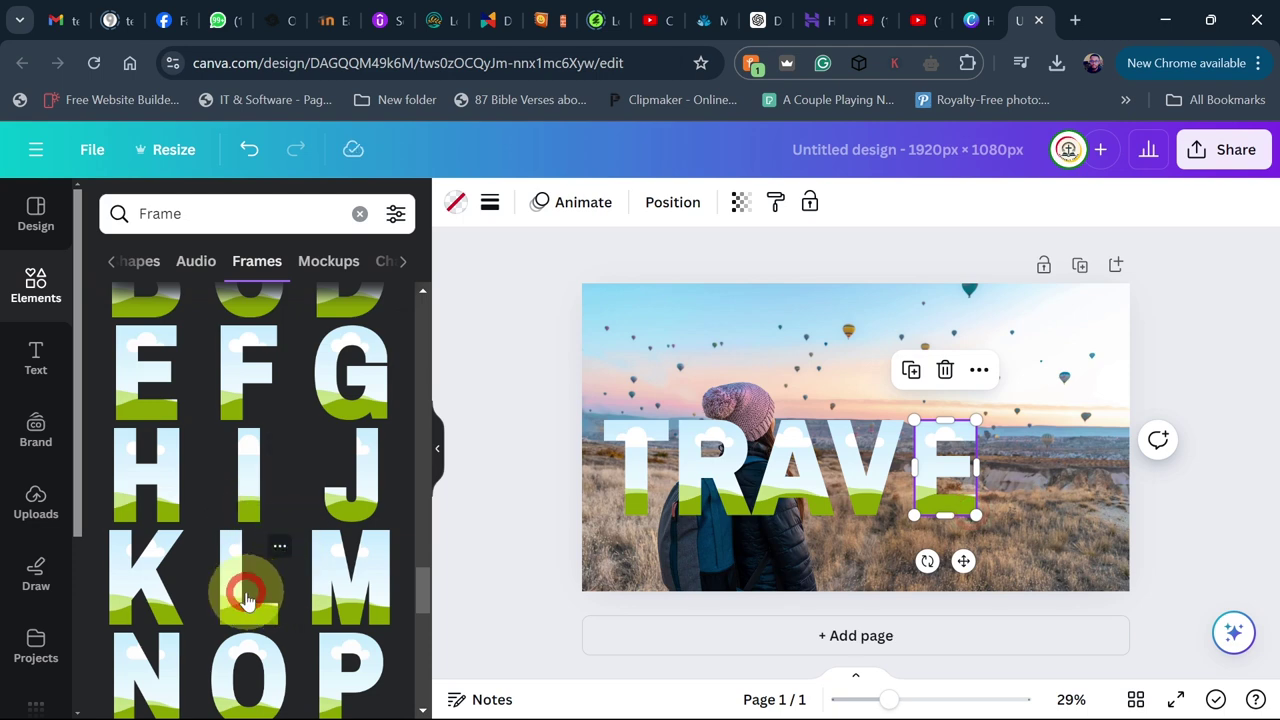
Add the matching L frame after TRAVE, then shift the whole word slightly right
left_click(247, 598)
left_click_drag(953, 415, 1017, 418)
left_click_drag(1083, 530, 1074, 516)
left_click_drag(1028, 460, 1016, 457)
left_click_drag(605, 407, 1043, 514)
left_click_drag(902, 484, 917, 484)
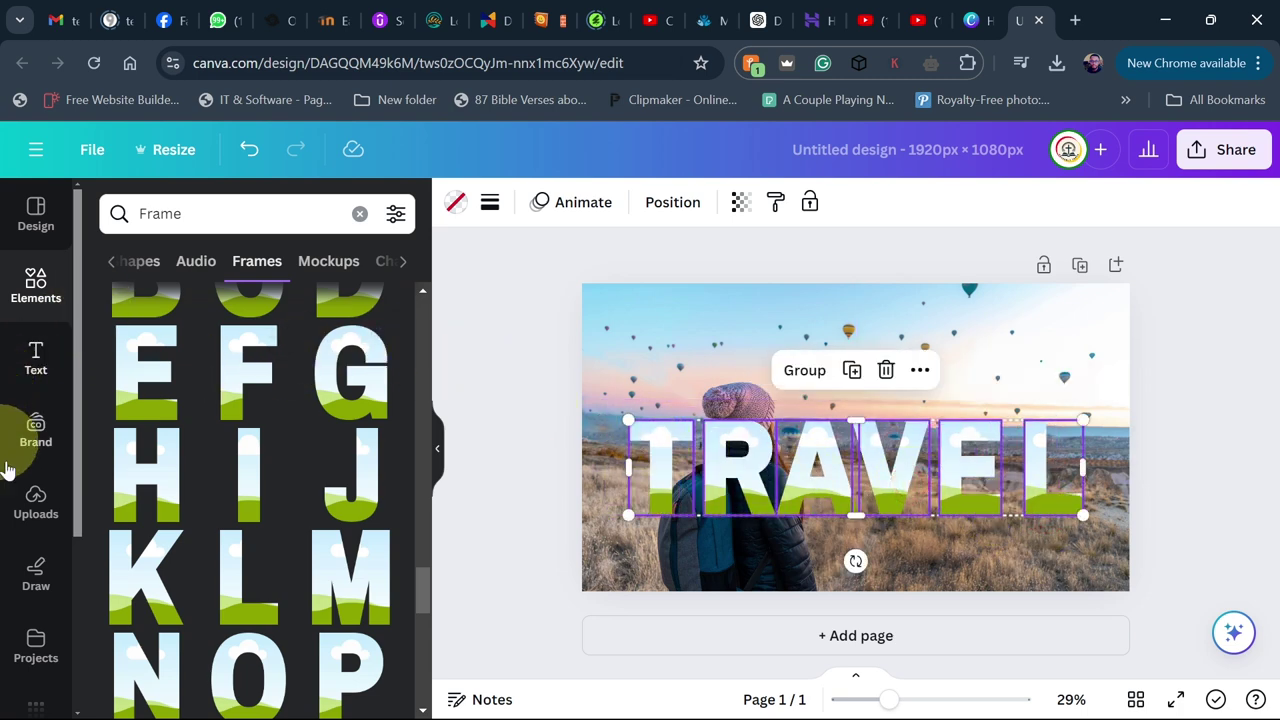
left_click(36, 498)
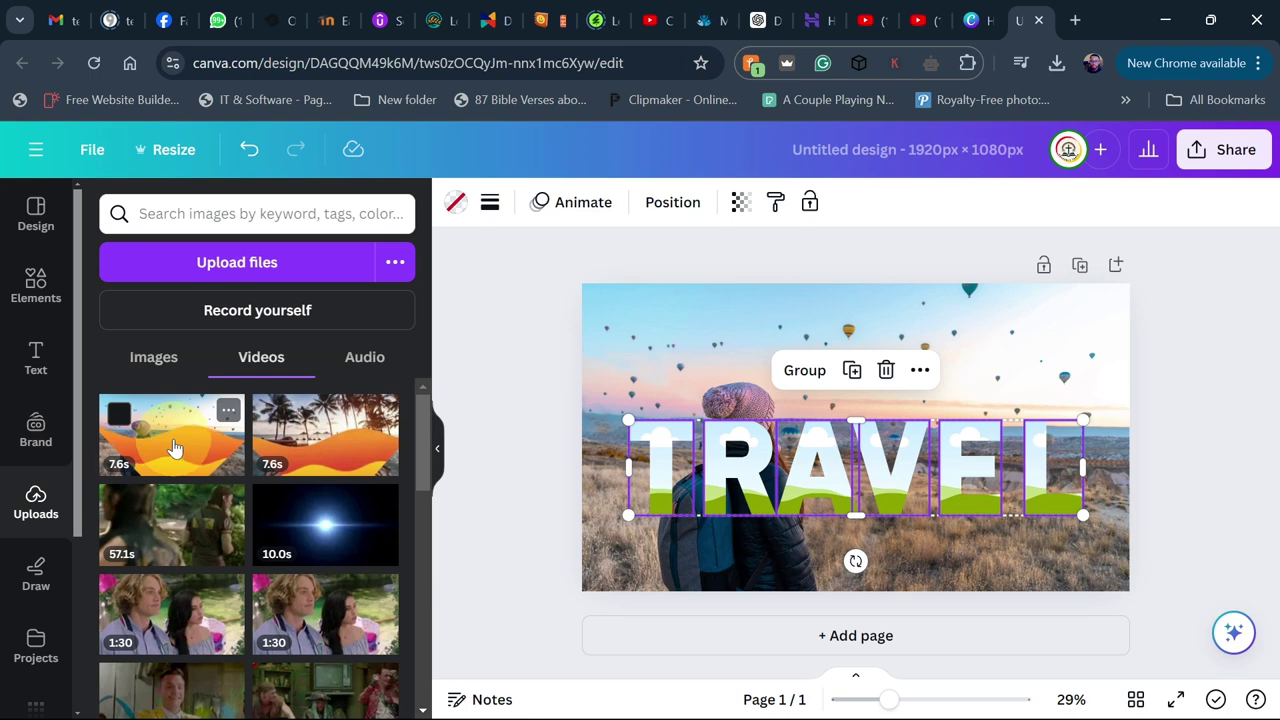
Drop the uploaded orange wave video into the T letter frame
left_click(530, 400)
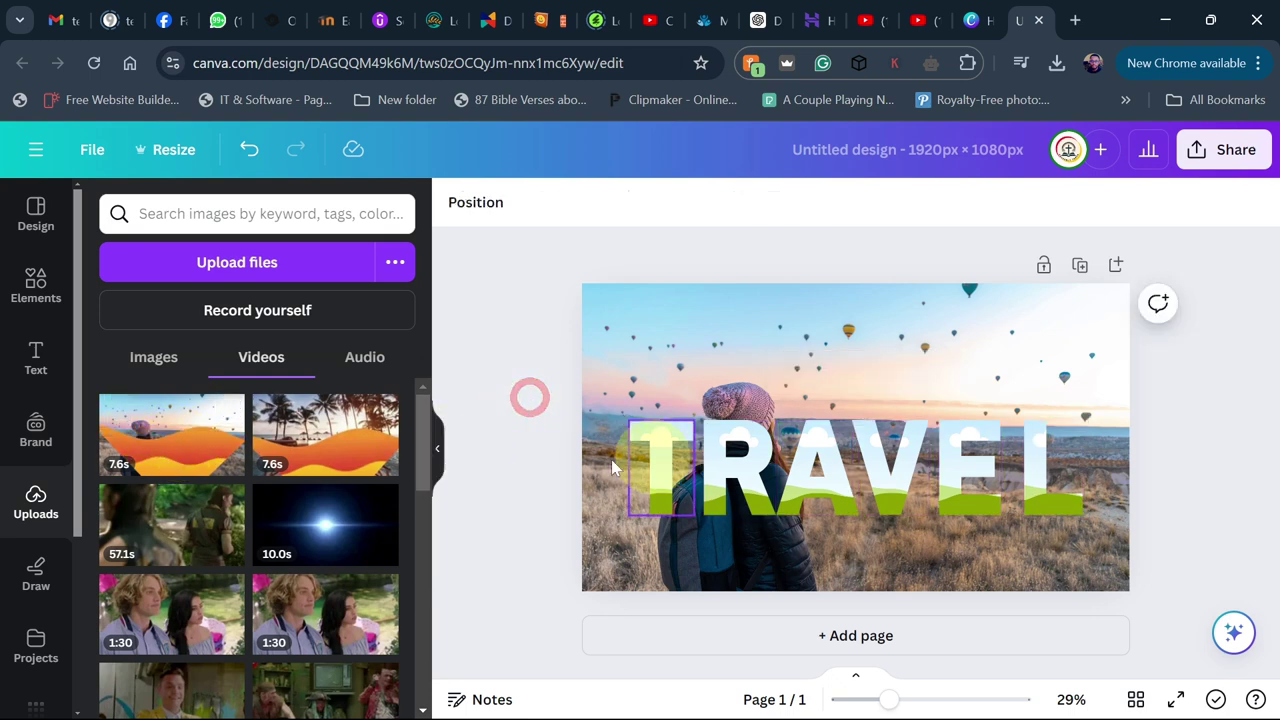
left_click(172, 452)
left_click_drag(659, 447, 500, 449)
left_click_drag(677, 497, 670, 466)
left_click_drag(671, 465, 664, 462)
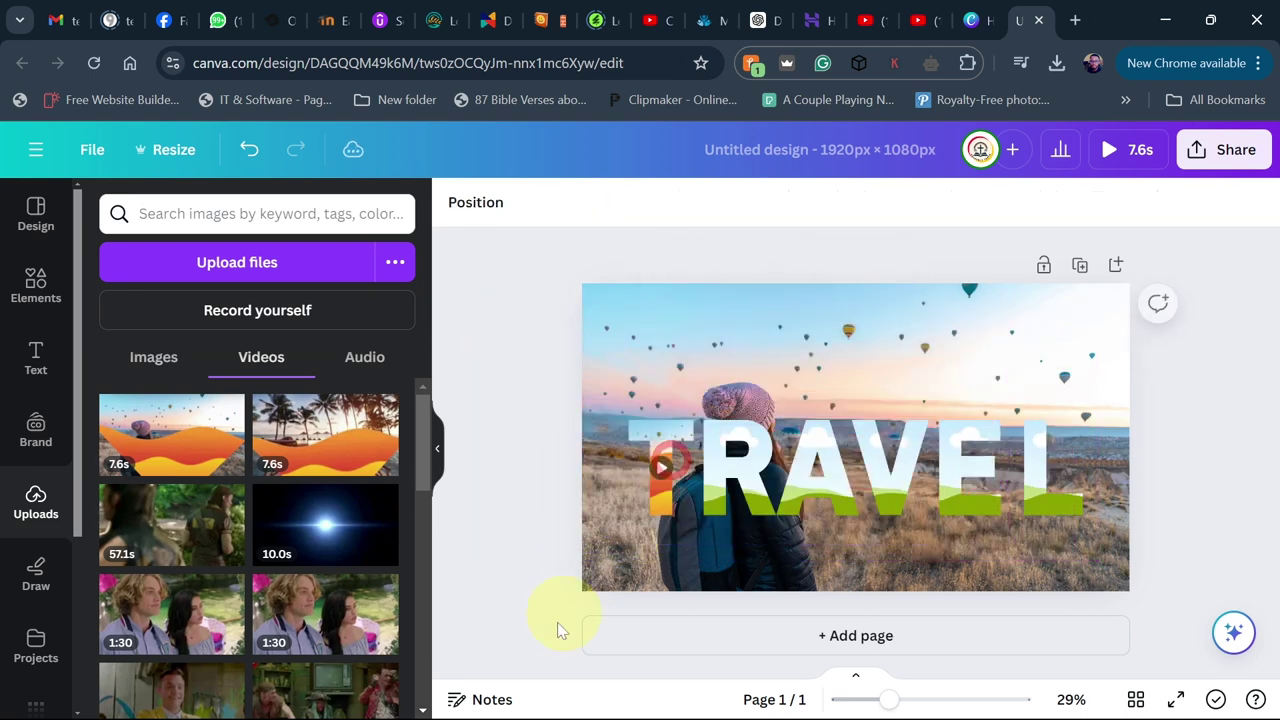
left_click(646, 432)
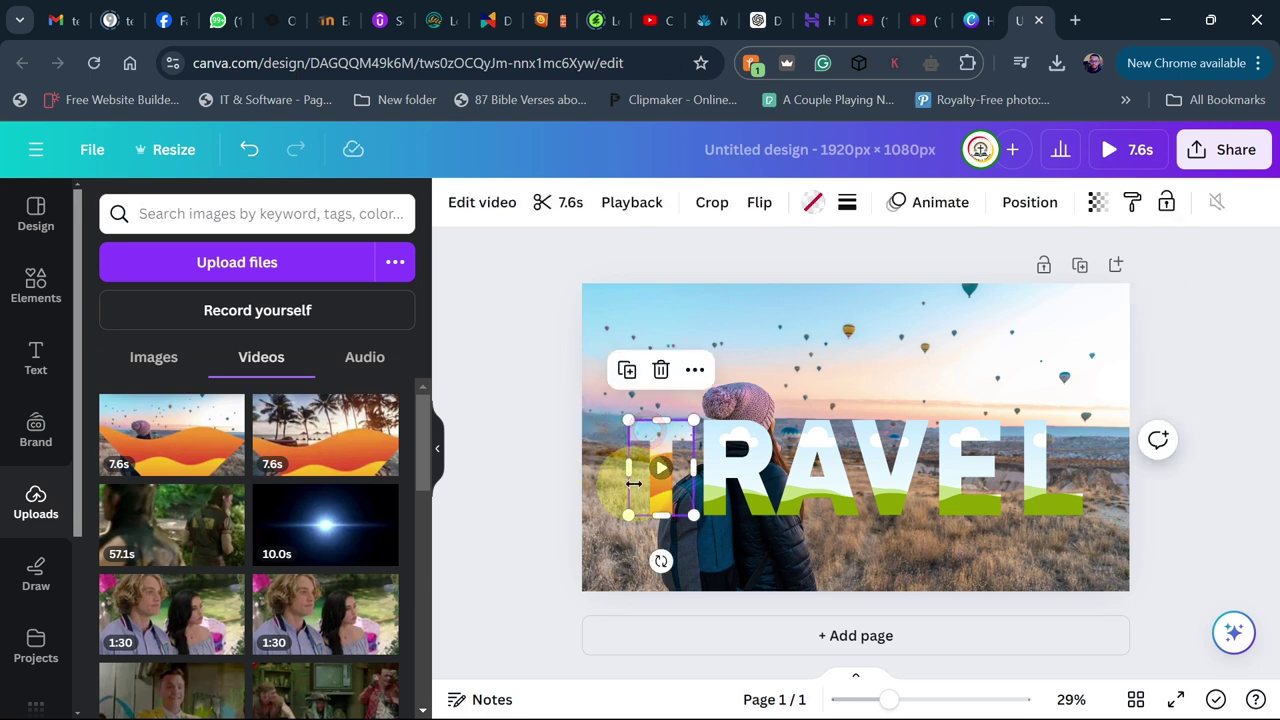
Give the T frame a solid border of weight 4 in white (#ffffff)
left_click(848, 204)
left_click(930, 280)
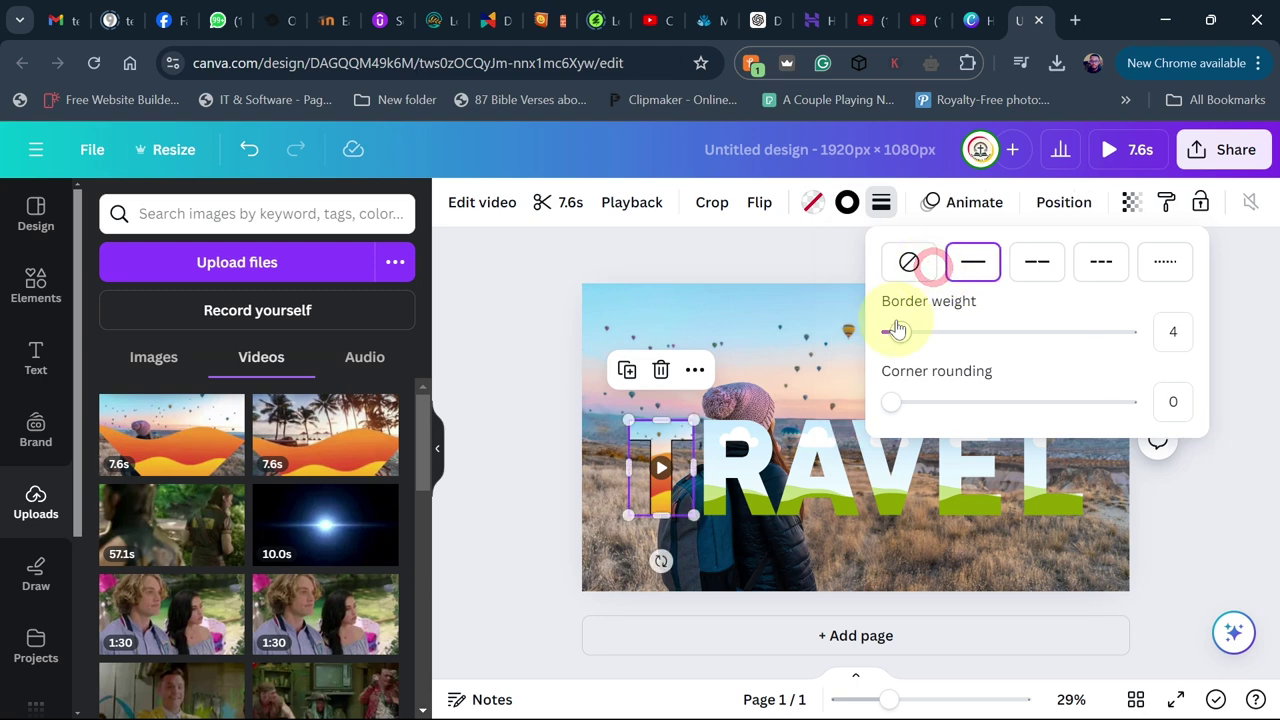
left_click_drag(899, 337, 907, 338)
left_click(847, 202)
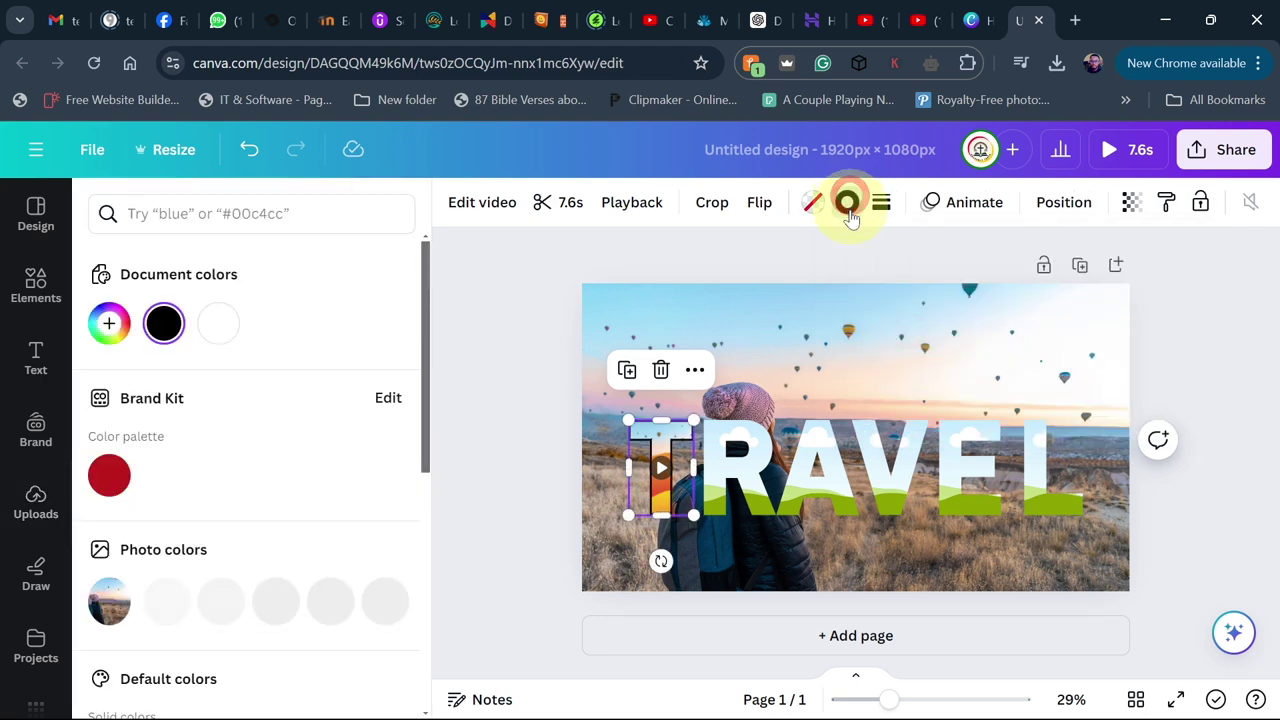
left_click(217, 325)
left_click(546, 353)
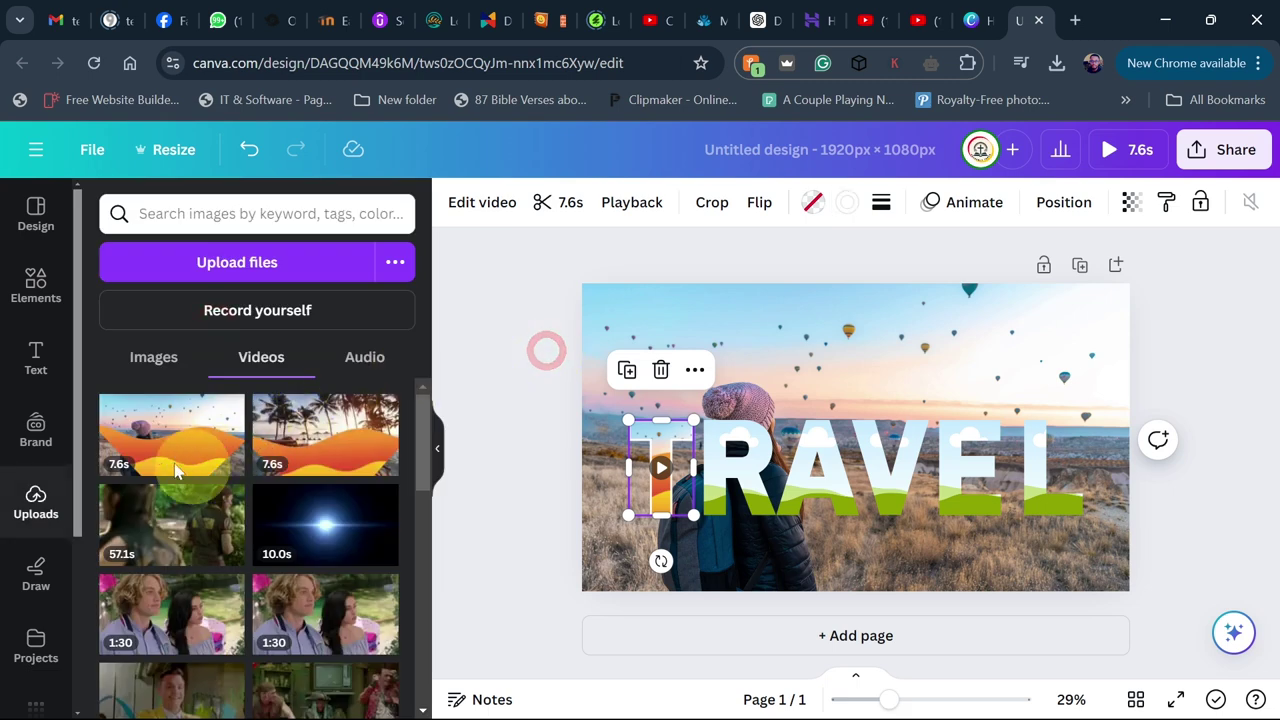
left_click(733, 478)
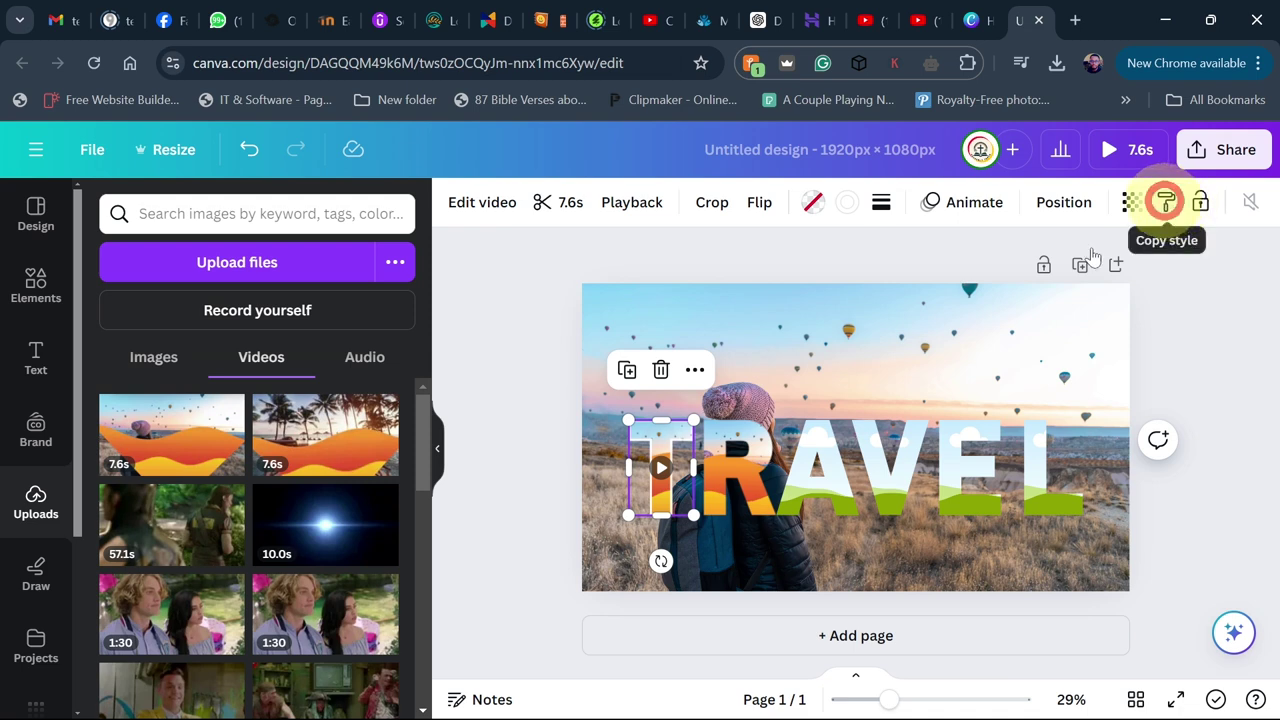
Copy the T frame's outline style onto the A and R frames, then reselect the T
left_click(745, 465)
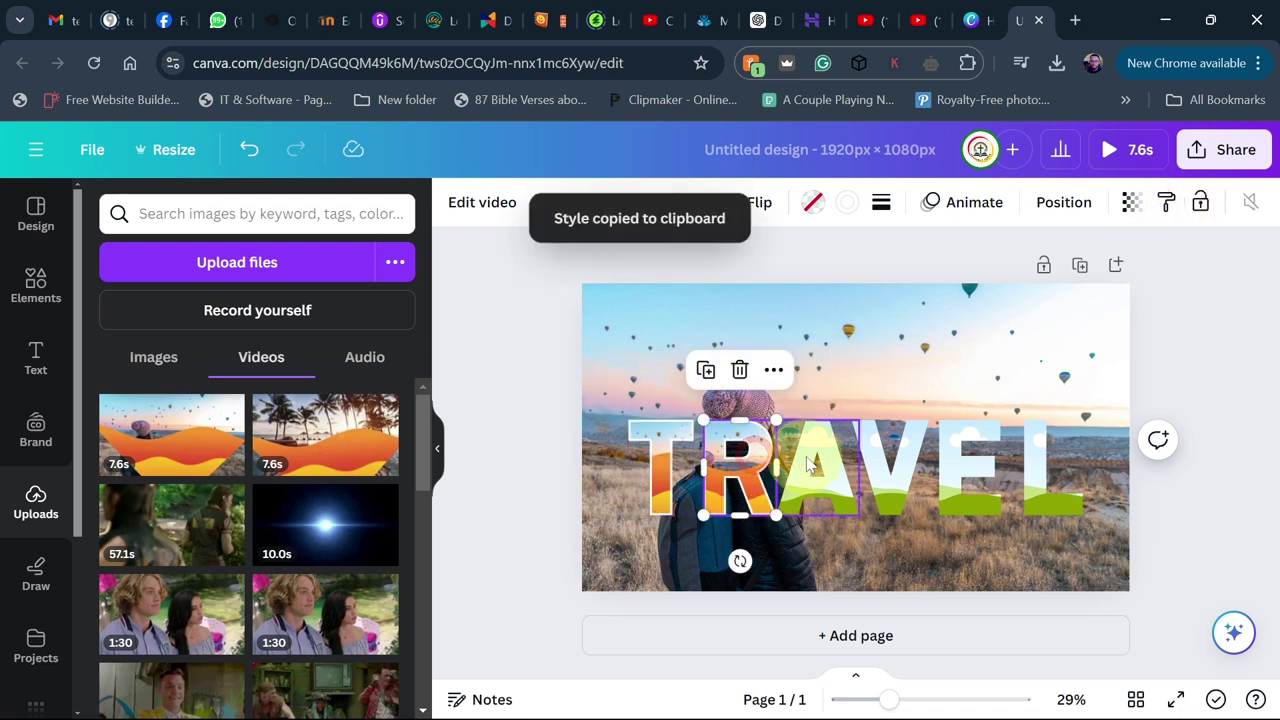
left_click(810, 463)
left_click(775, 200)
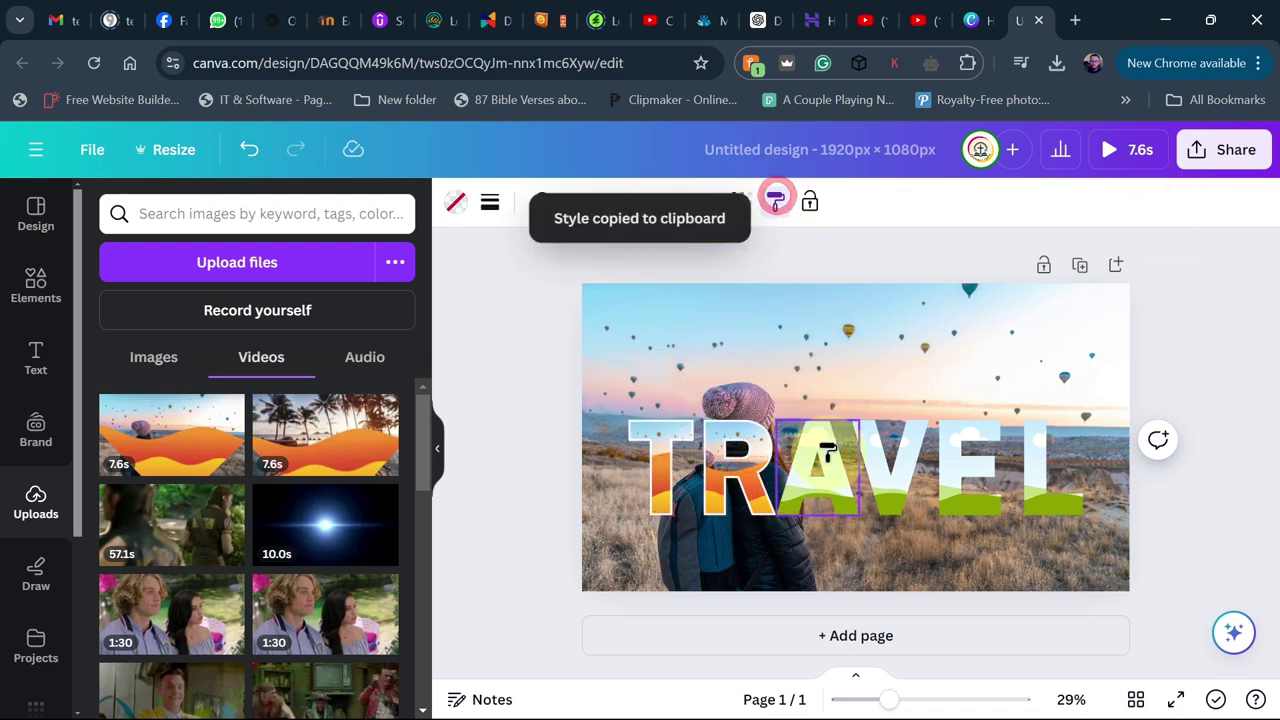
left_click(745, 447)
key("ctrl+alt+c")
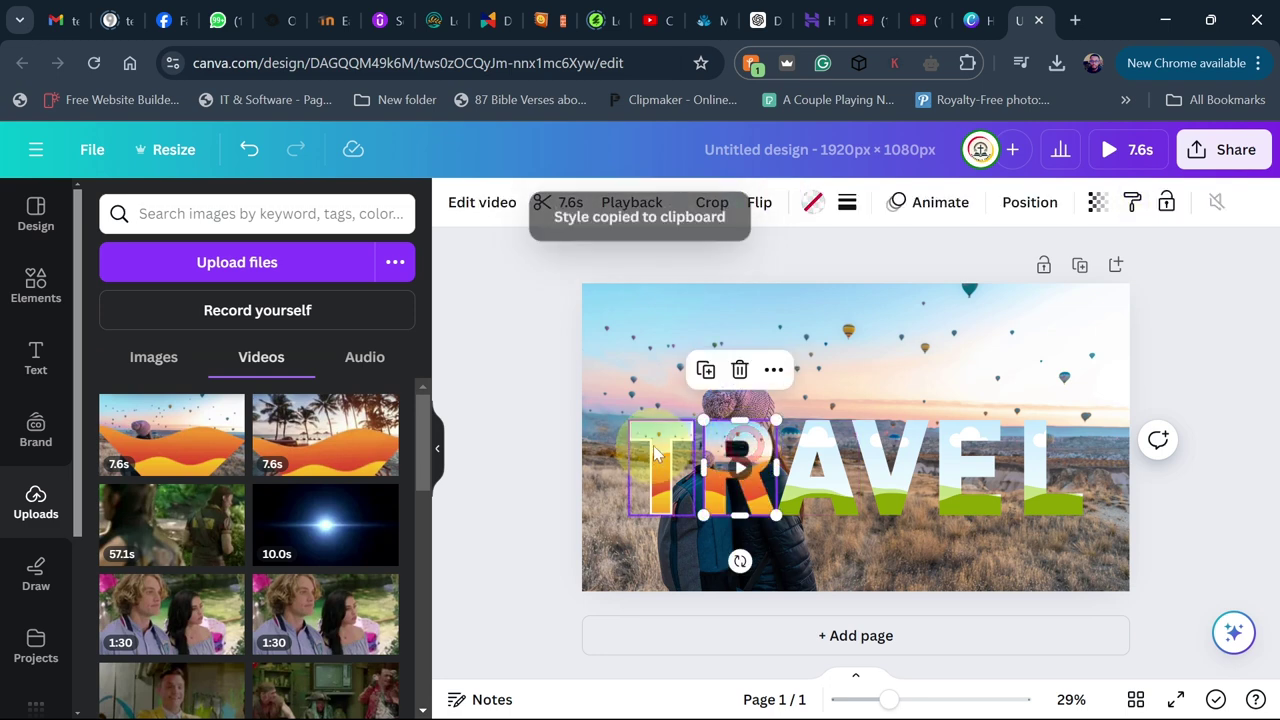
left_click(650, 460)
Apply the copied white outline in turn to the R, A, V, E and L frames
left_click(1166, 202)
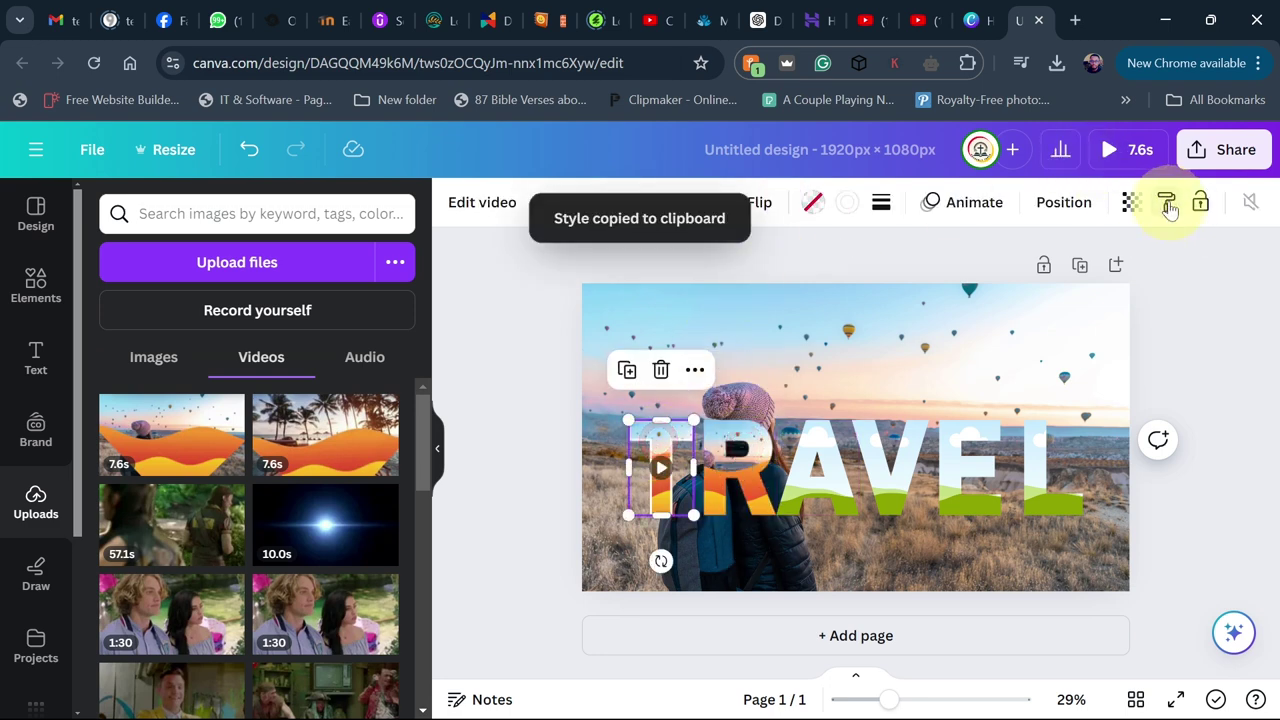
left_click(740, 500)
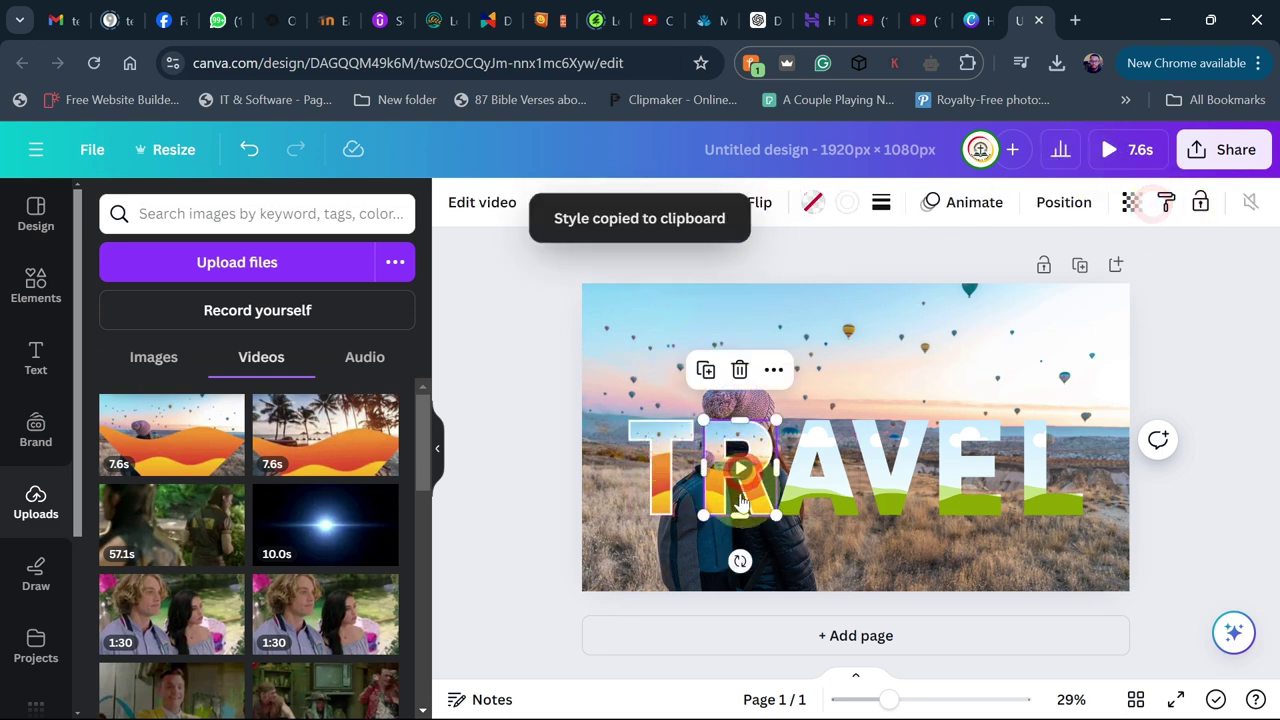
left_click(1166, 204)
left_click(823, 466)
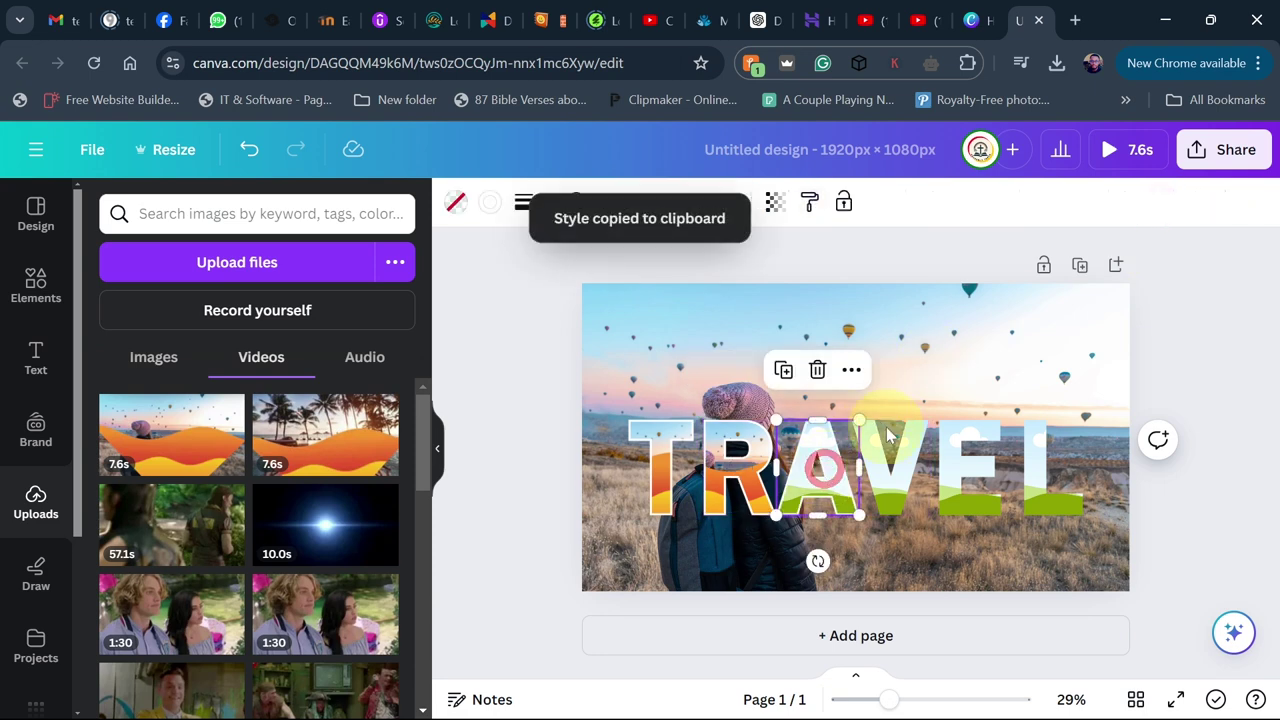
left_click(810, 203)
left_click(884, 470)
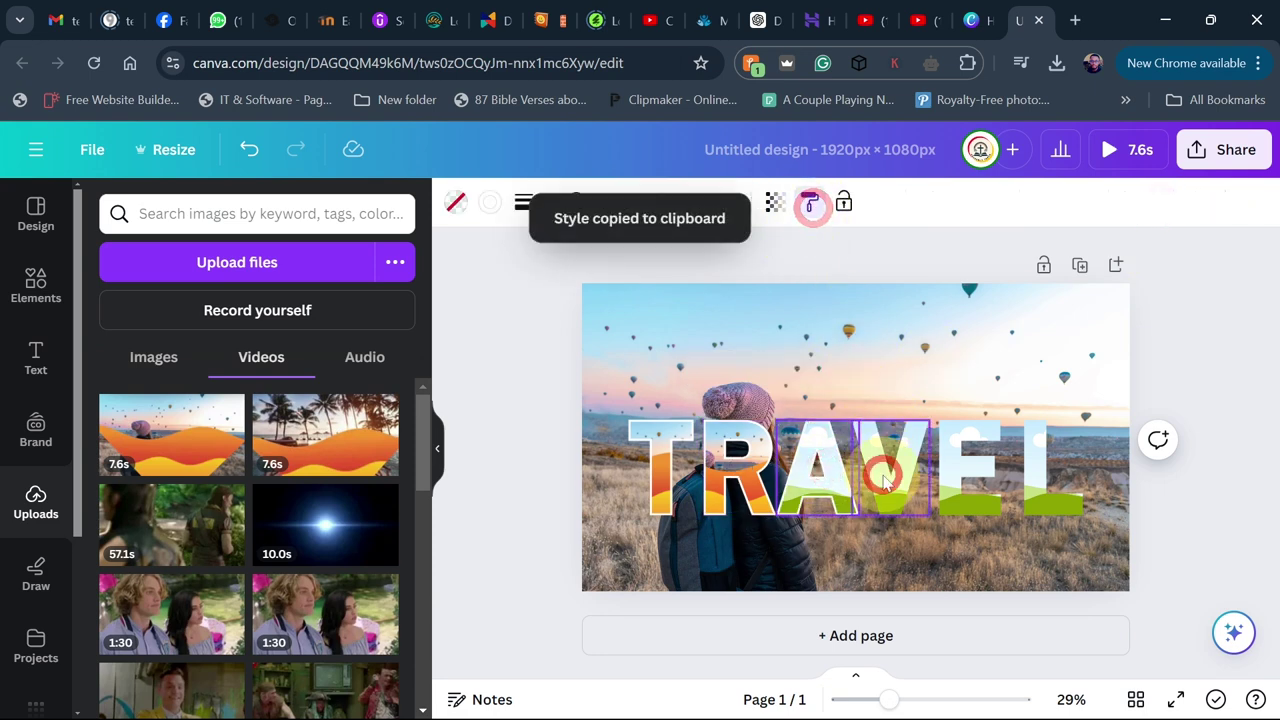
left_click(810, 203)
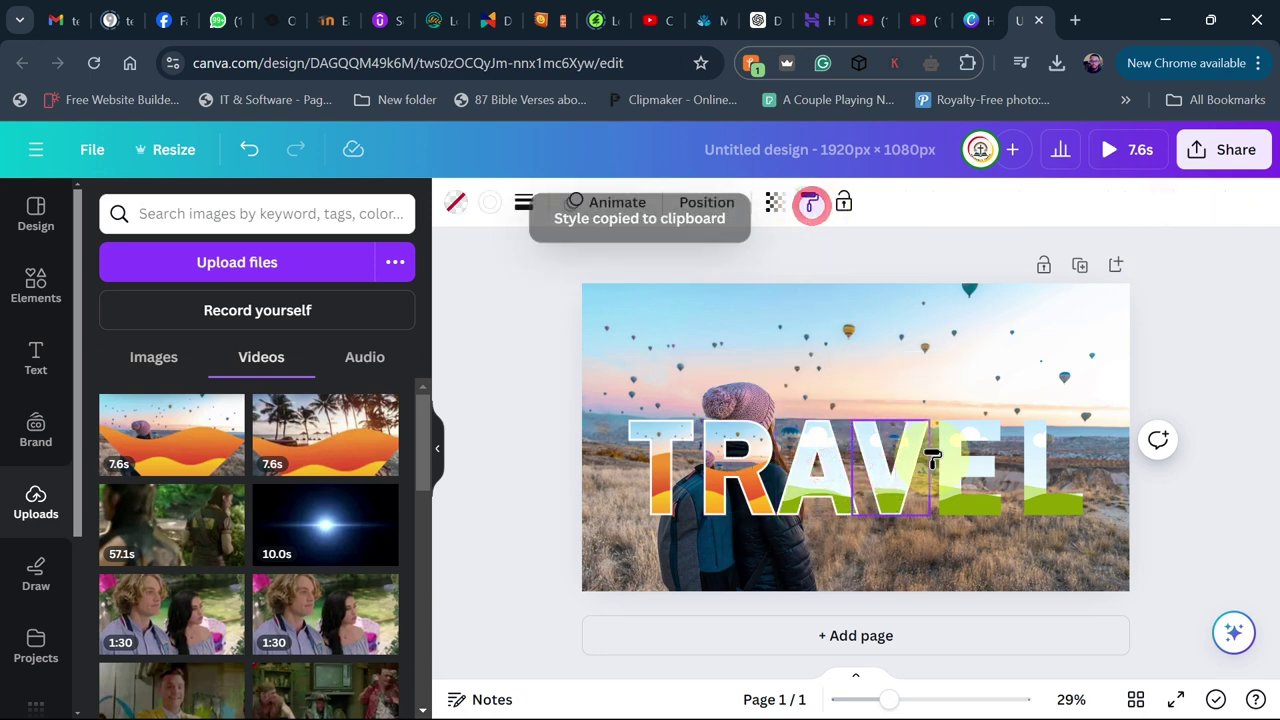
left_click(966, 468)
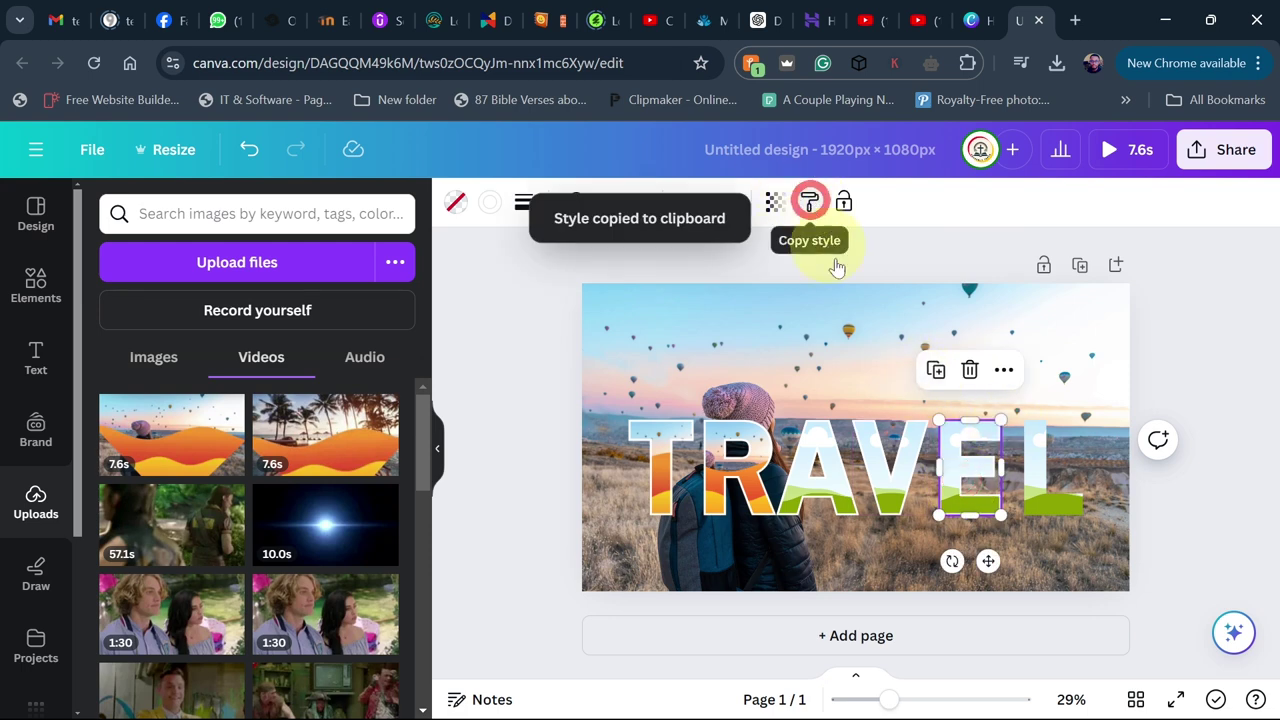
left_click(810, 203)
left_click(1050, 468)
Drop copies of the orange wave video into the R, V, E and L letter frames
left_click_drag(171, 440, 811, 490)
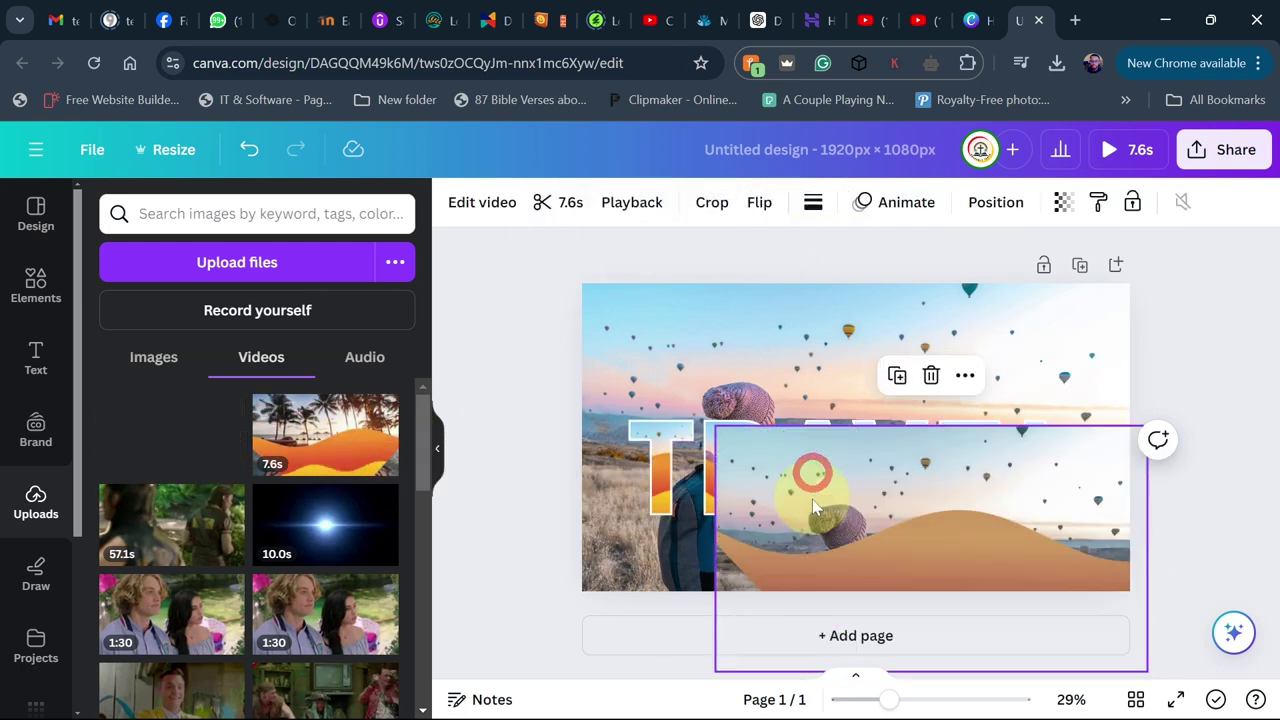
left_click_drag(981, 516, 823, 448)
left_click_drag(190, 440, 893, 445)
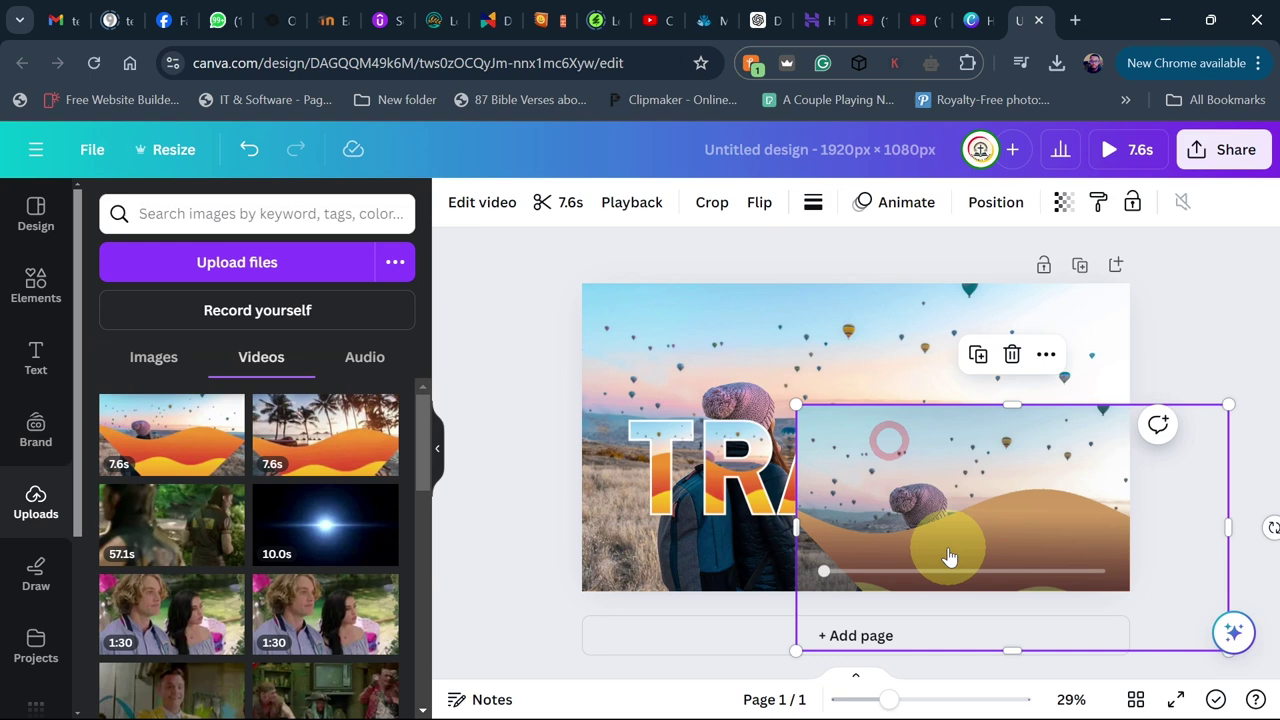
key("ctrl+alt+c")
left_click_drag(991, 528, 876, 440)
left_click_drag(293, 453, 973, 460)
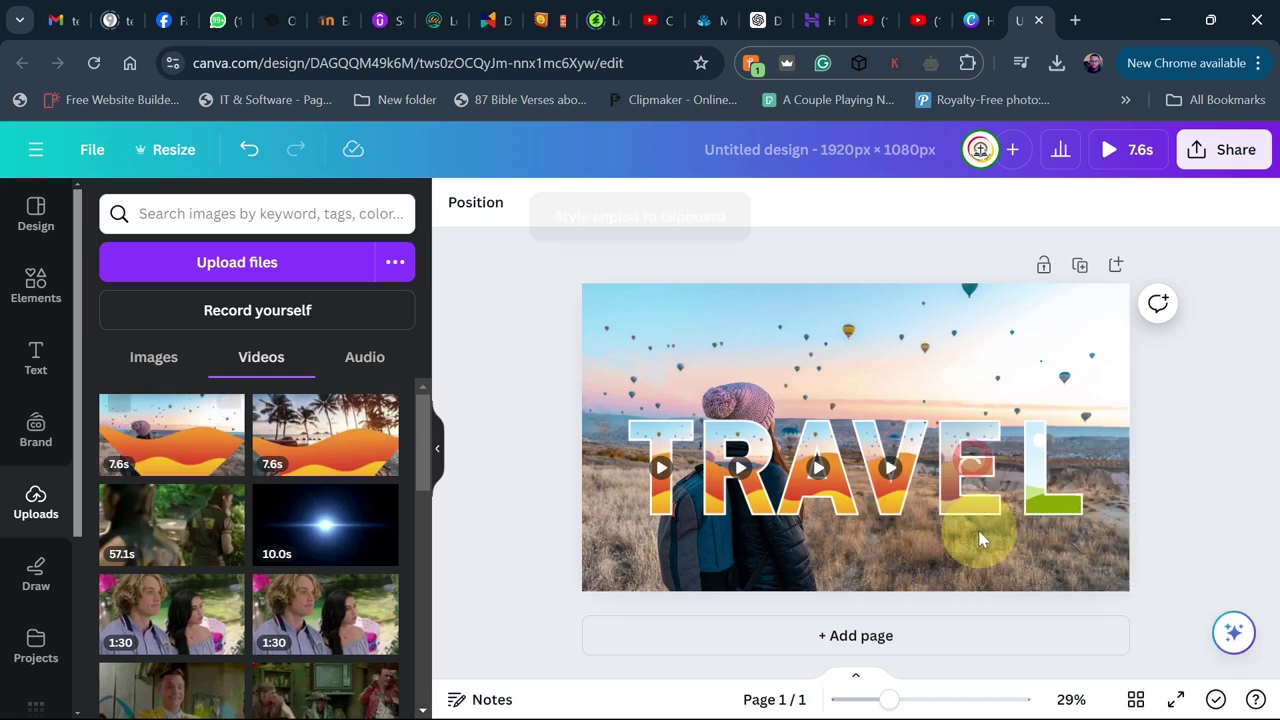
left_click_drag(171, 430, 1050, 466)
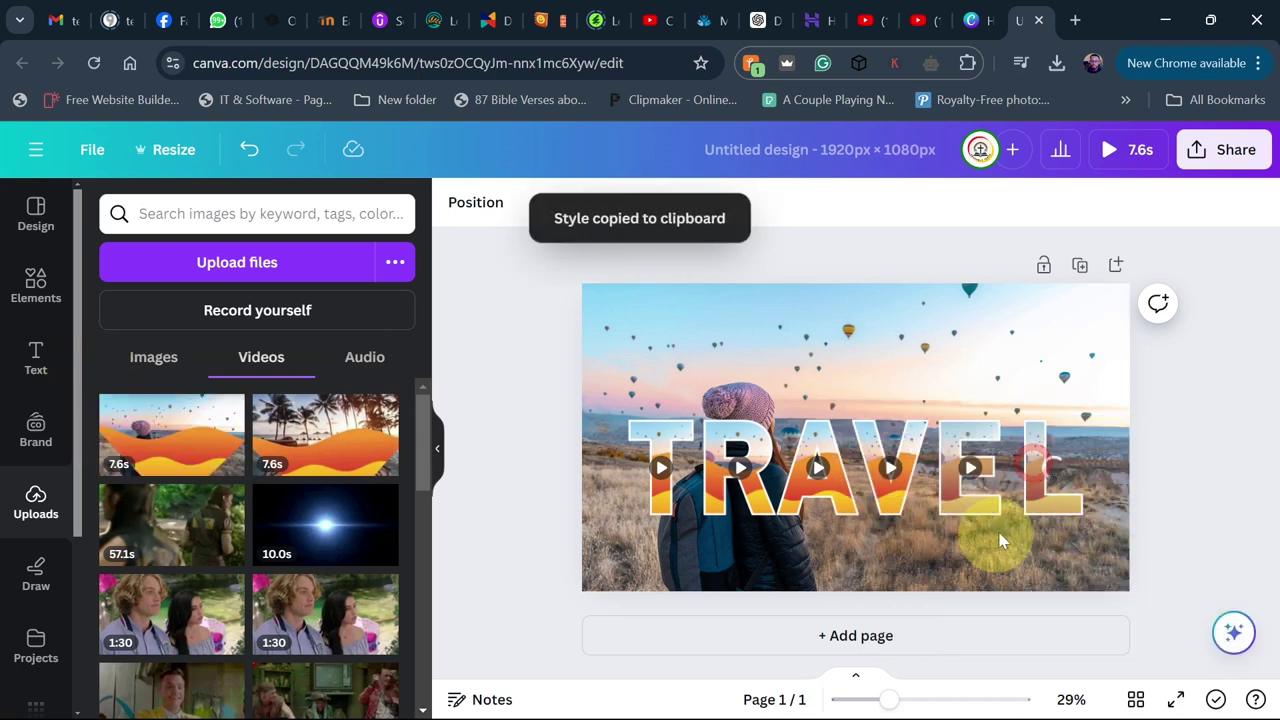
left_click(693, 470)
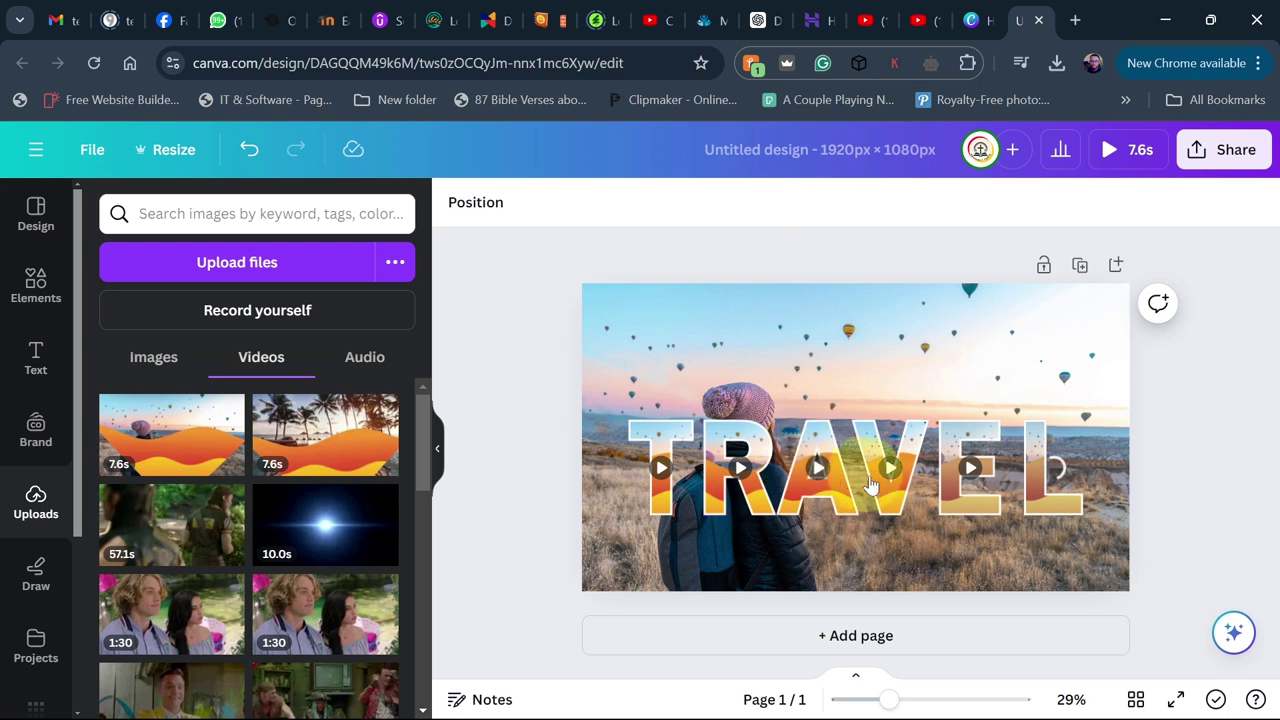
Enlarge and reposition the orange video inside the E and L letter frames
left_click(955, 475)
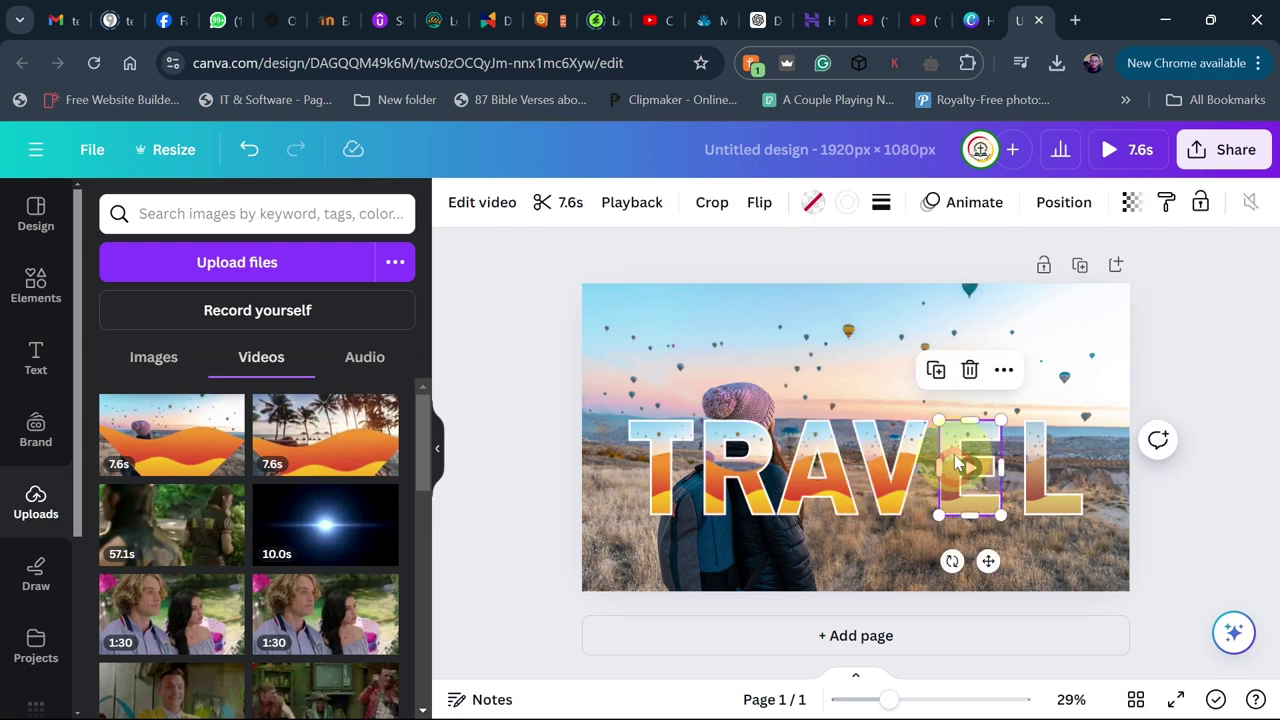
double_click(955, 462)
left_click_drag(890, 427, 828, 388)
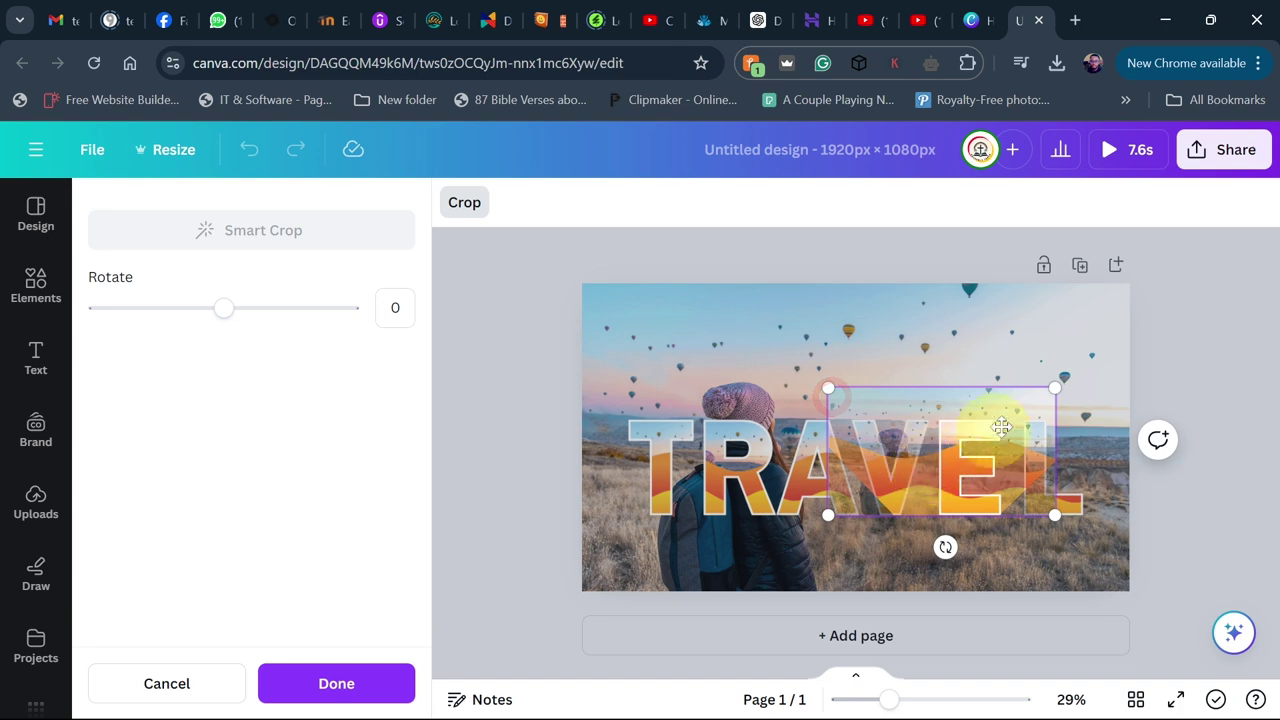
left_click_drag(1052, 389, 1069, 382)
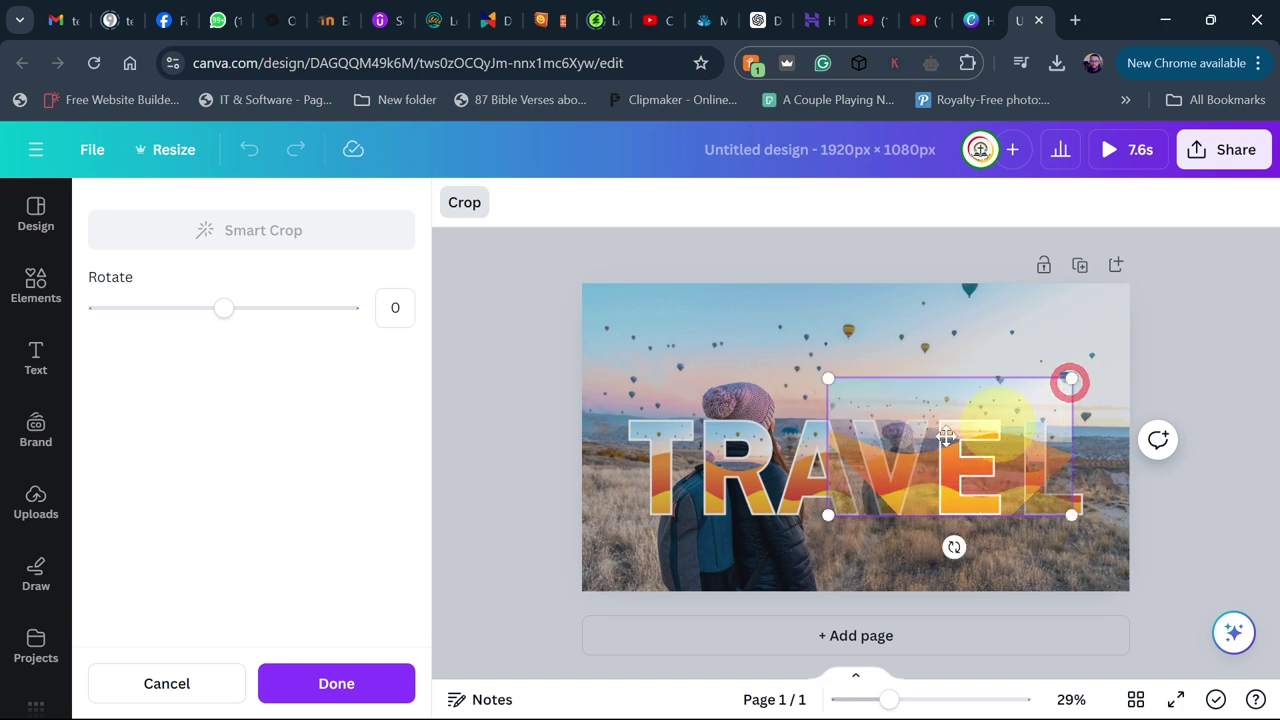
left_click(523, 420)
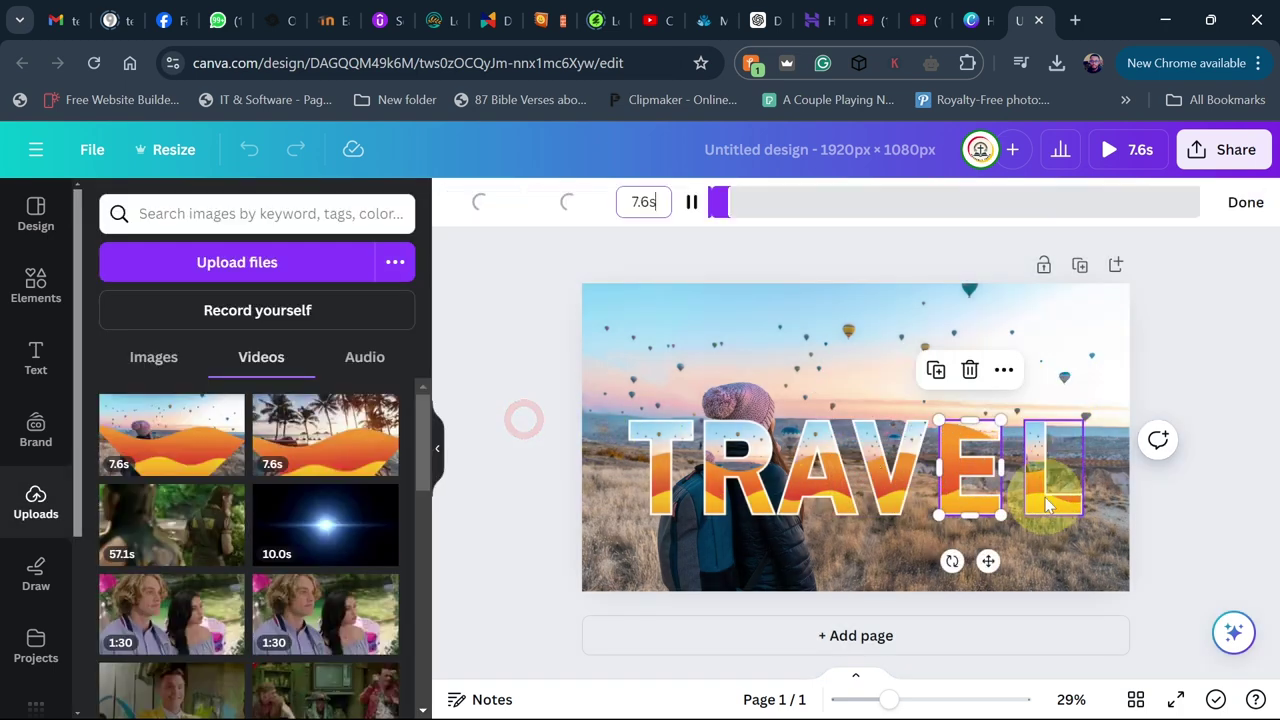
double_click(1035, 492)
left_click_drag(1019, 485, 906, 382)
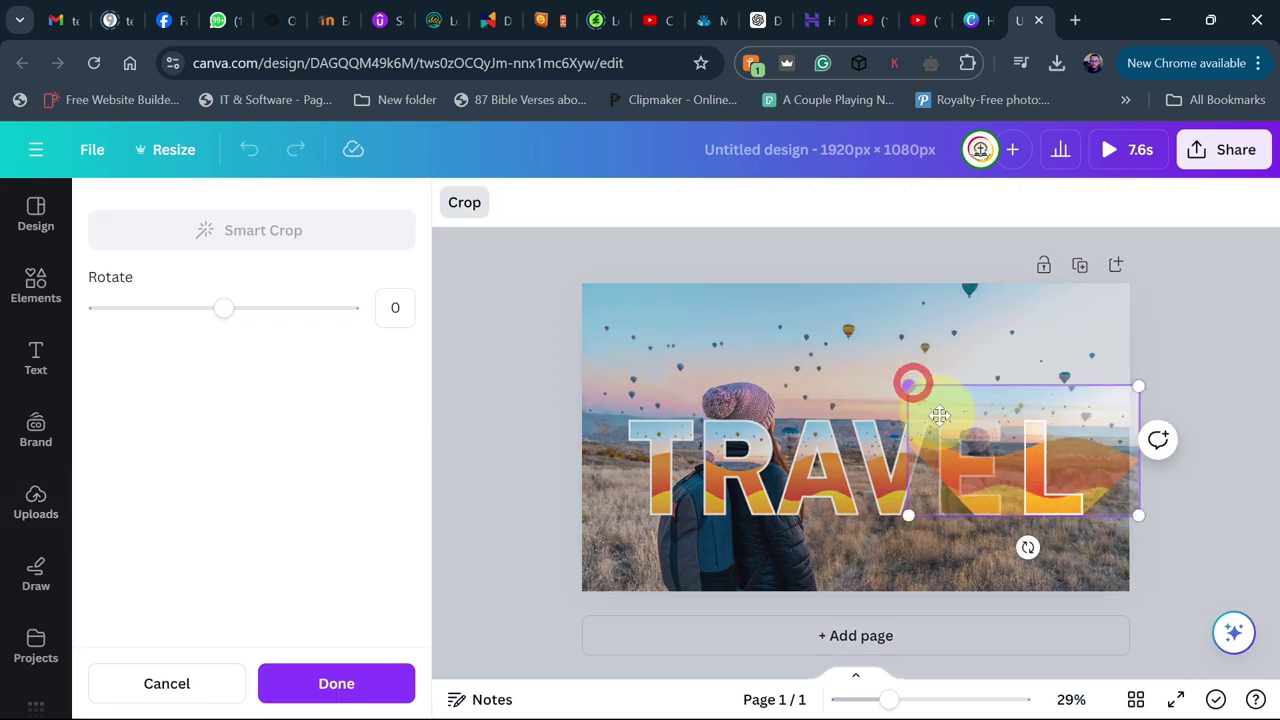
left_click_drag(1006, 454, 985, 457)
left_click(538, 421)
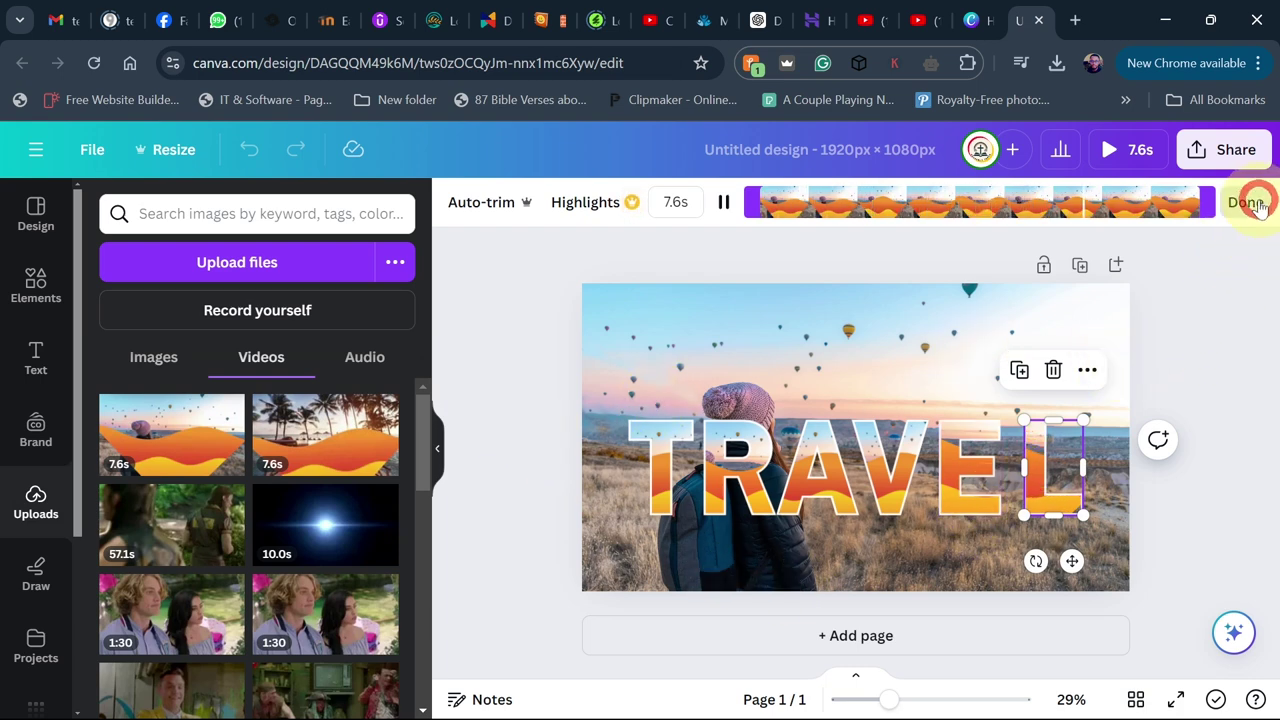
Open the Share download settings with MP4 Video at 1080p
left_click(1250, 203)
left_click(1234, 150)
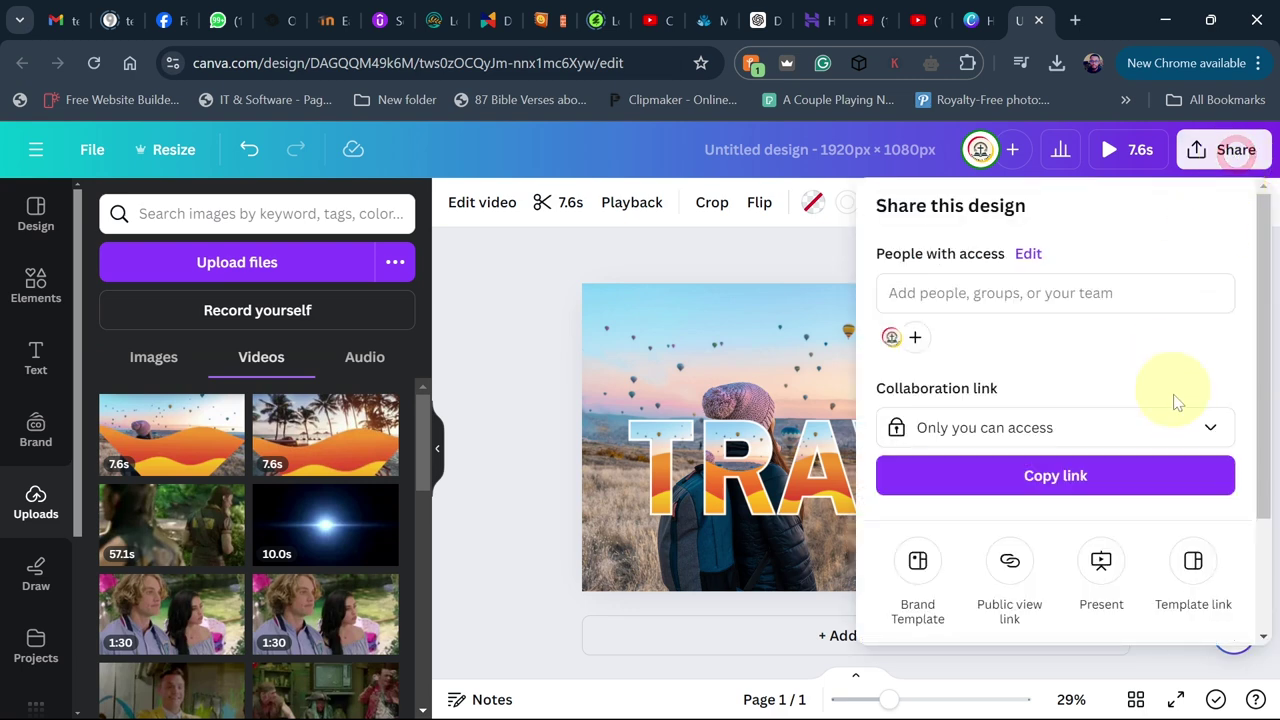
scroll(1177, 402, "down", 3)
left_click(987, 523)
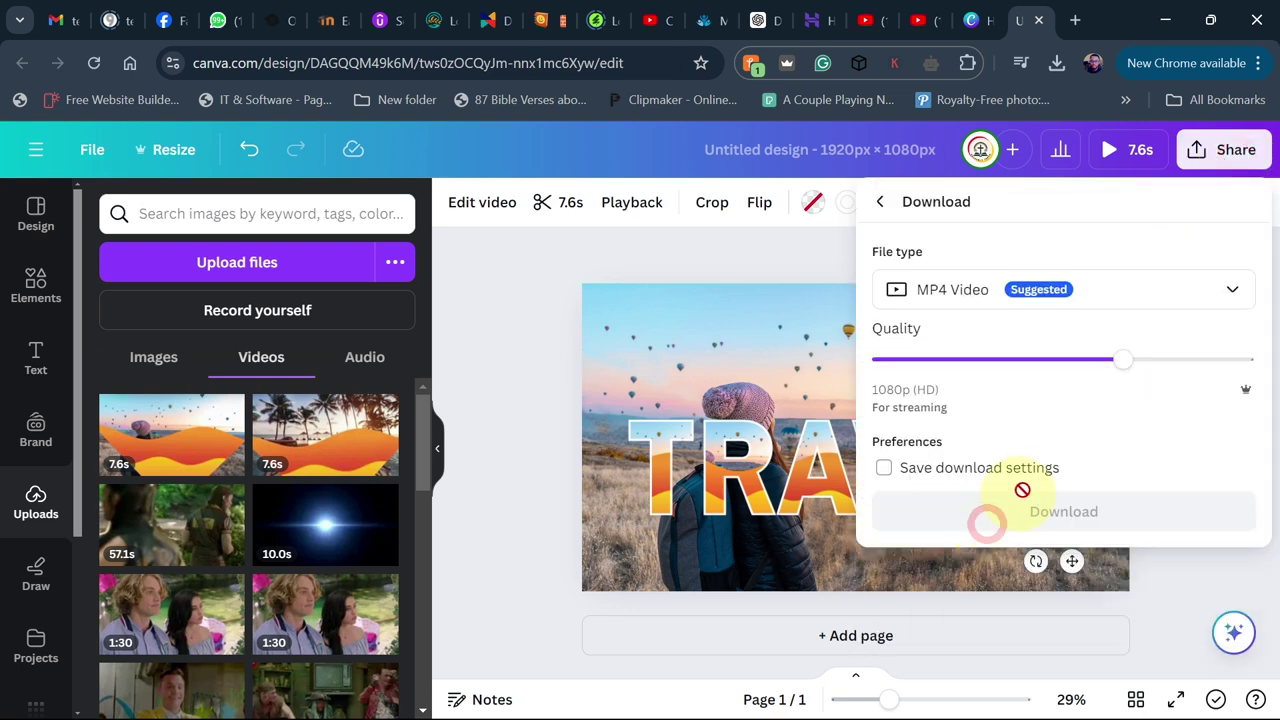